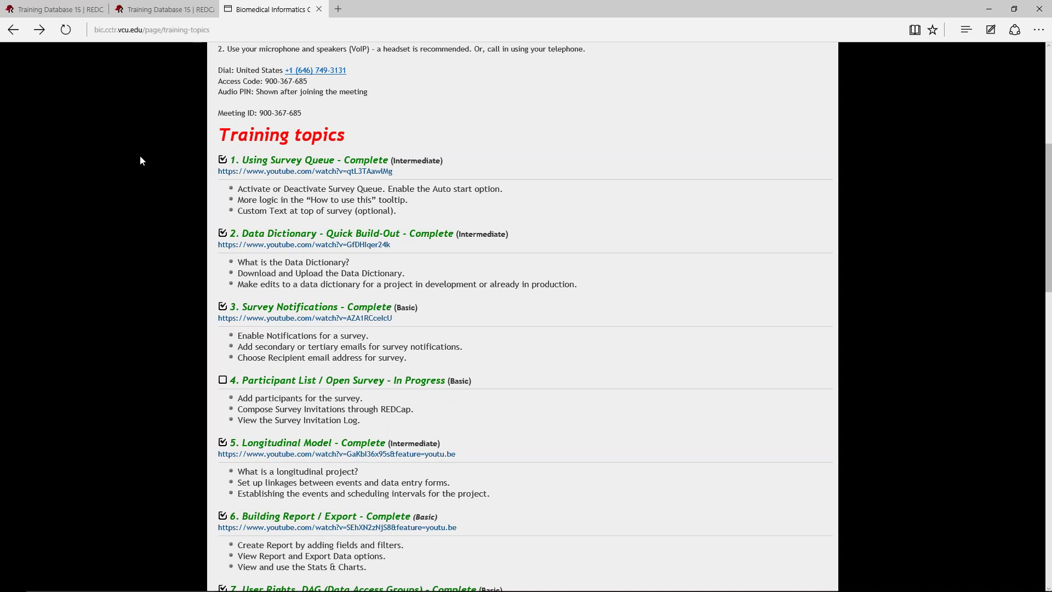
# Enable the Family instrument as a survey in the Training Database 15 project, keeping the default survey settings
pyautogui.click(60, 11)
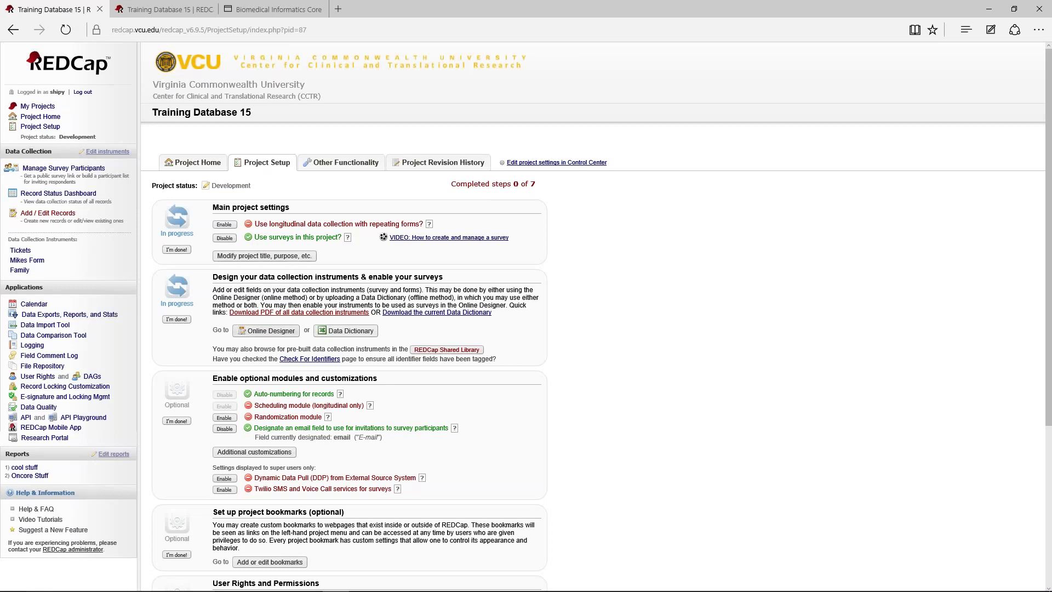
pyautogui.click(254, 331)
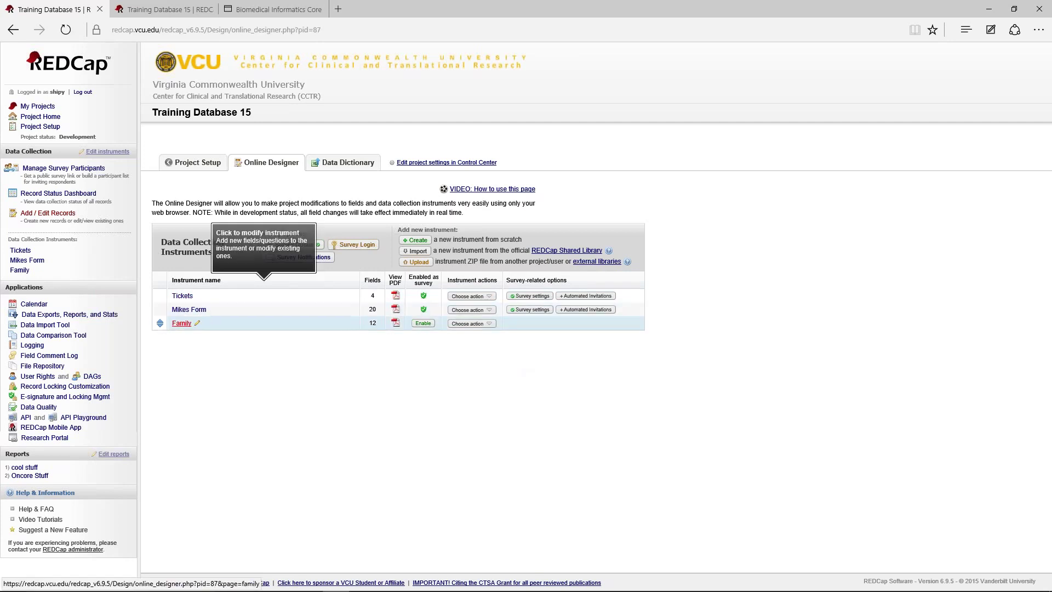
pyautogui.click(421, 324)
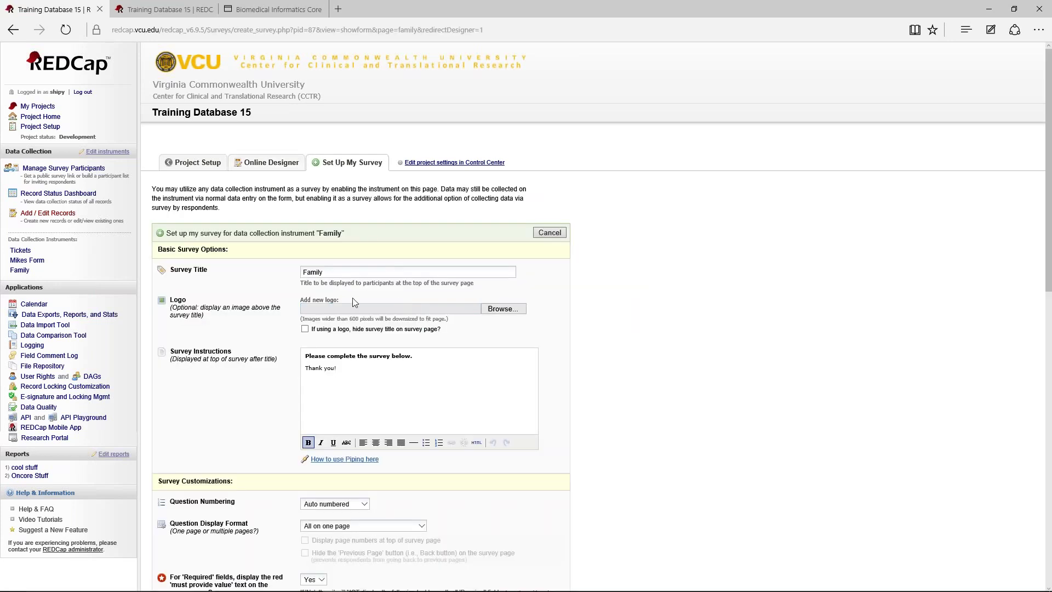
pyautogui.scroll(-10, 264, 306)
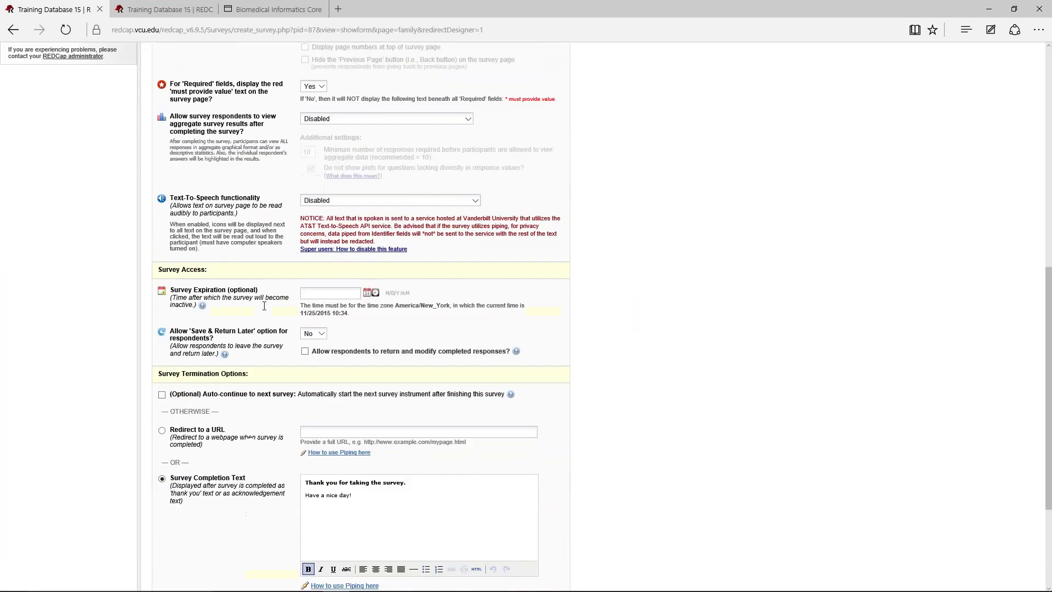
pyautogui.scroll(-3, 264, 306)
pyautogui.click(321, 499)
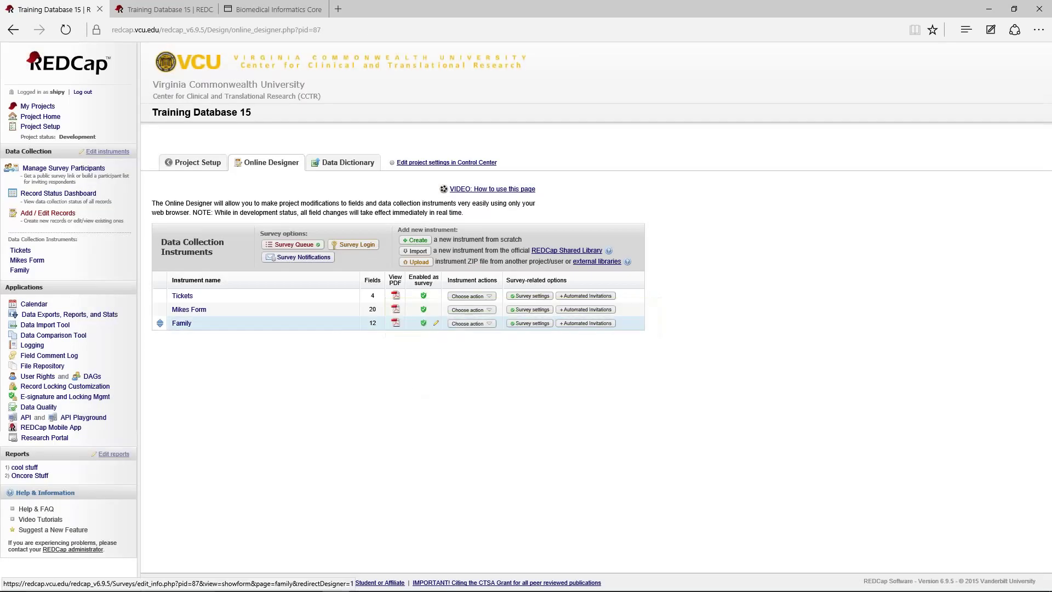
# Delete the survey attached to the Family instrument and return to the instrument list
pyautogui.click(423, 324)
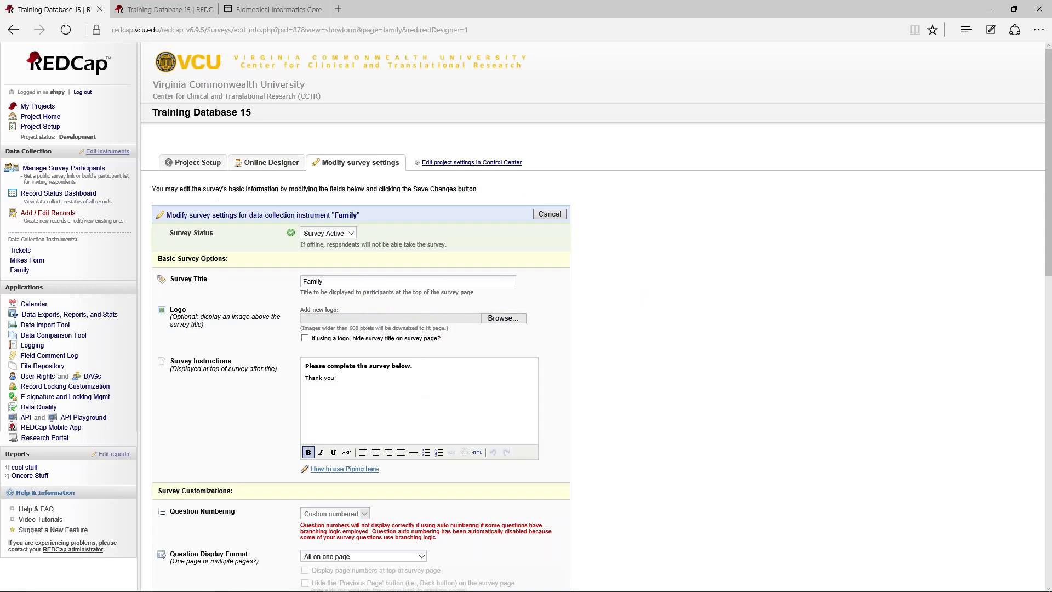
pyautogui.scroll(-15, 410, 336)
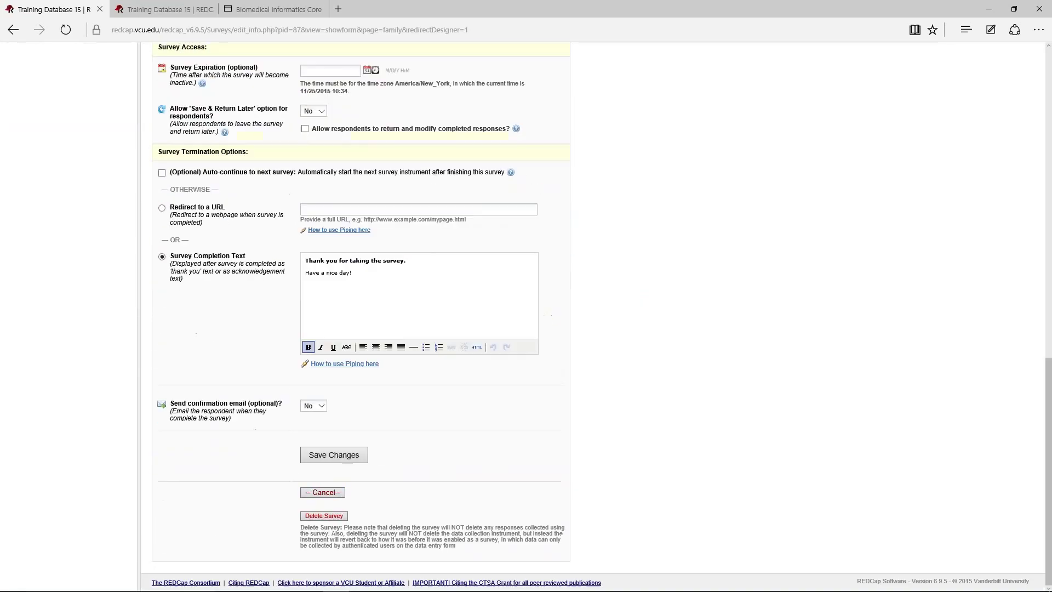
pyautogui.click(316, 516)
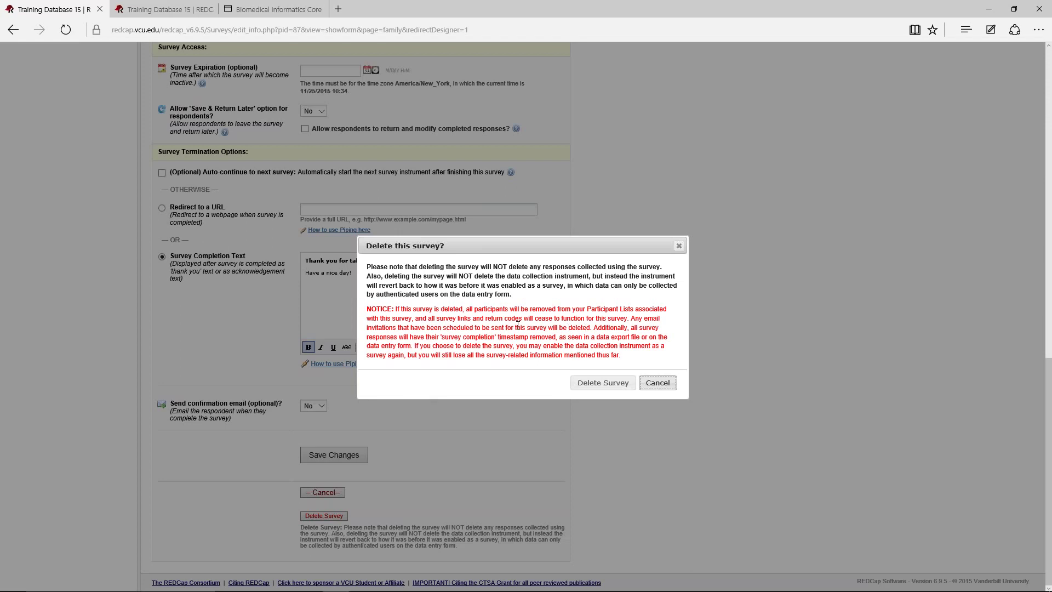
pyautogui.click(603, 383)
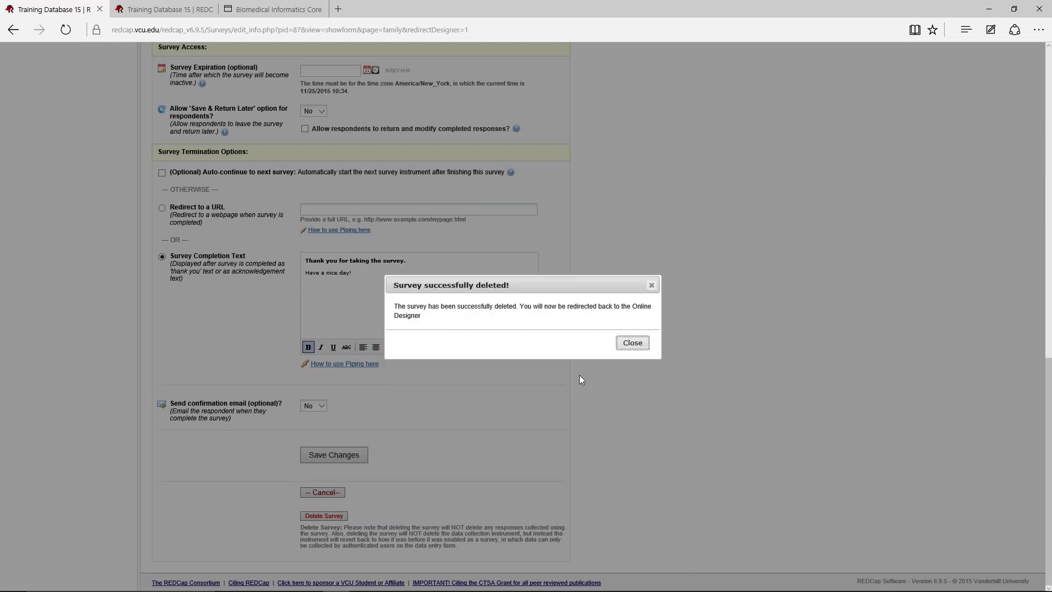
pyautogui.click(632, 343)
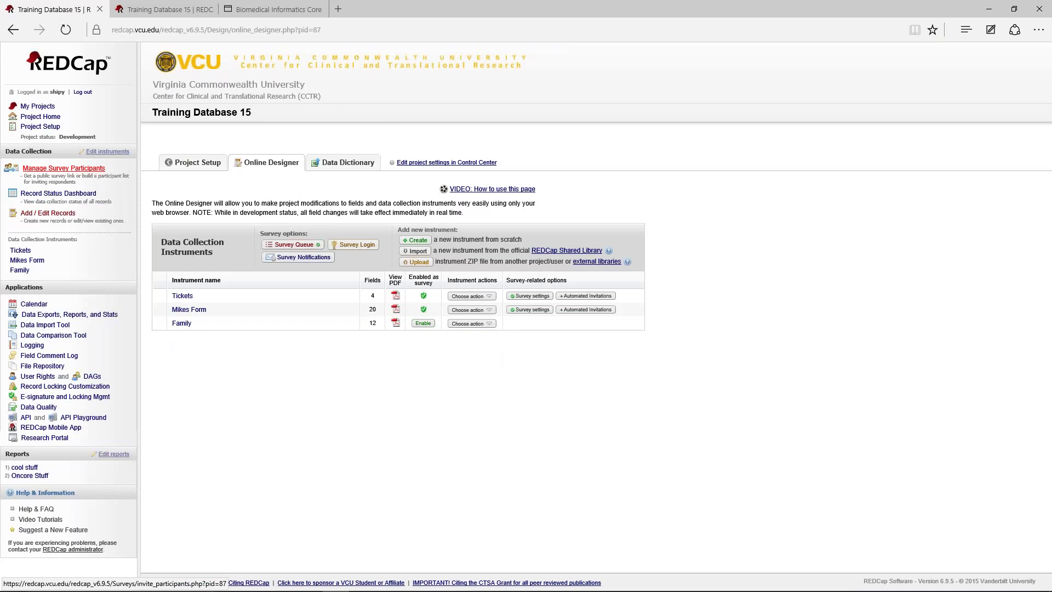
# View the public survey link, and move the Mikes Form instrument above Tickets in the Online Designer
pyautogui.click(63, 169)
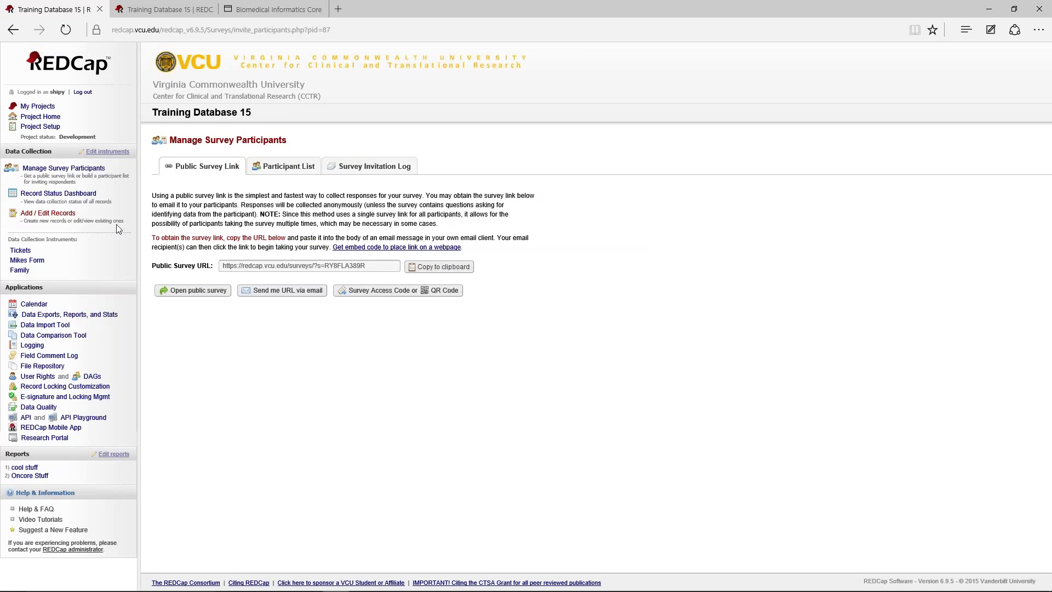
pyautogui.click(41, 126)
pyautogui.click(269, 331)
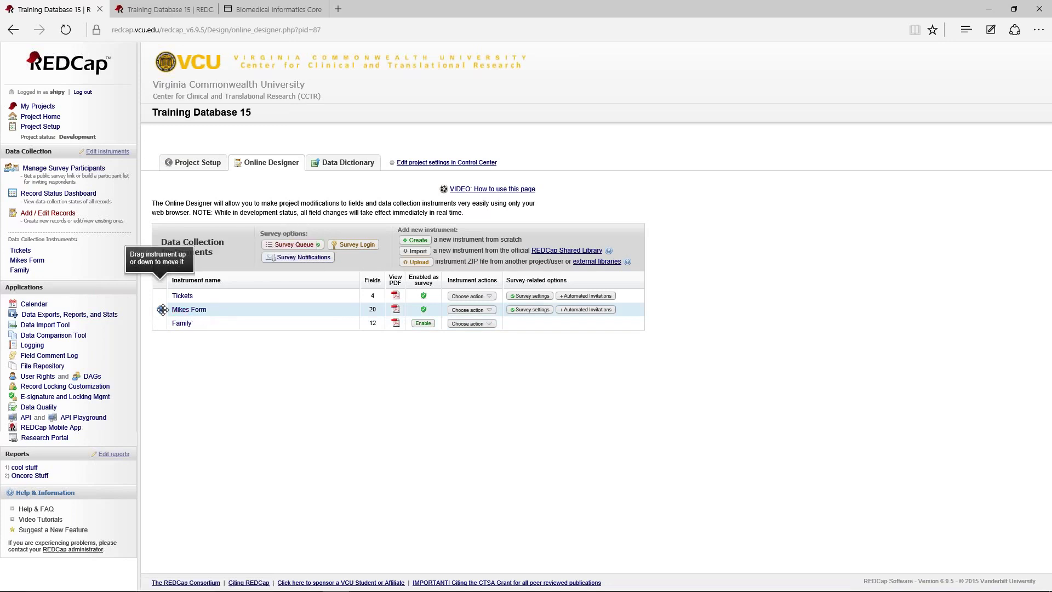
pyautogui.moveTo(165, 309); pyautogui.dragTo(165, 296)
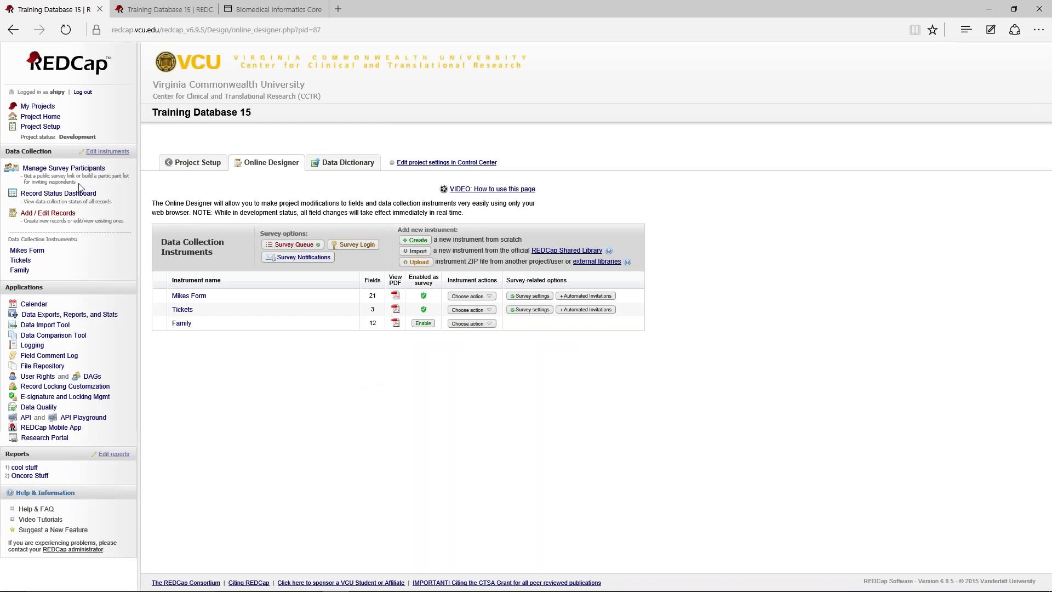
# View the Mikes Form public survey from Manage Survey Participants, and inspect its survey access code and QR code
pyautogui.click(77, 168)
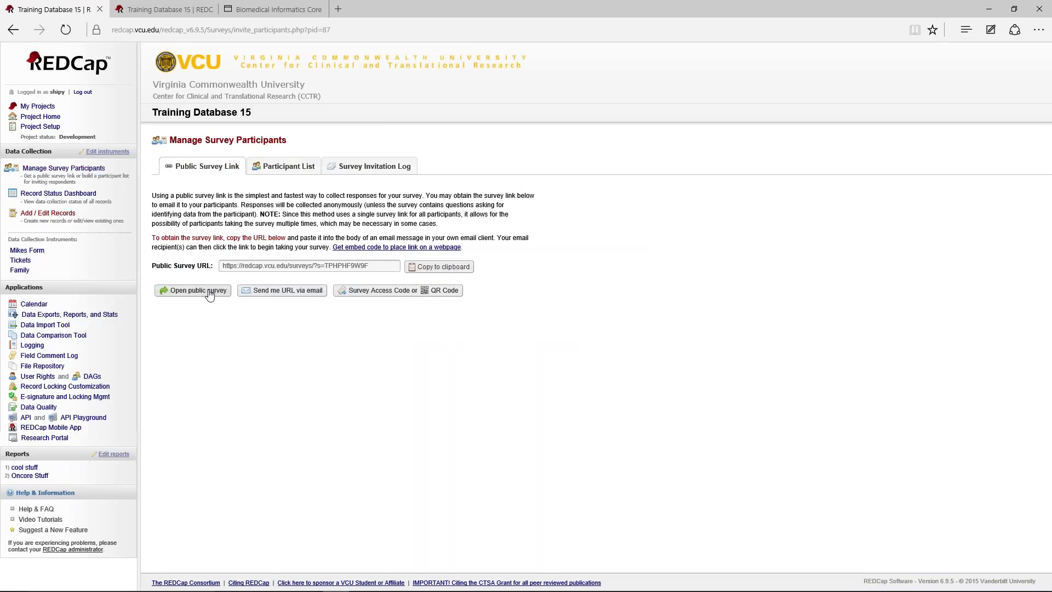
pyautogui.click(209, 294)
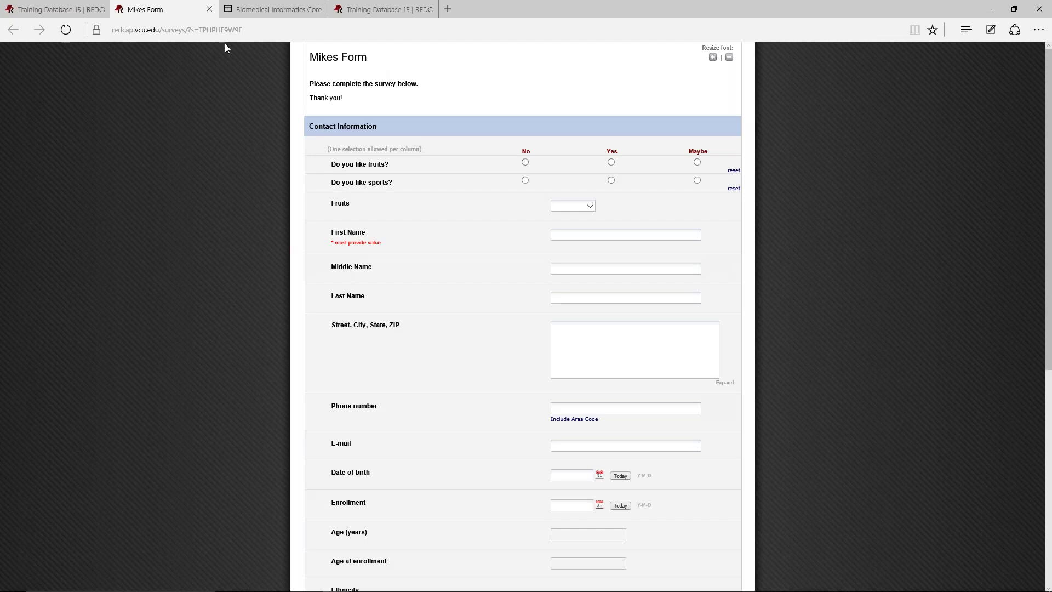
pyautogui.click(59, 14)
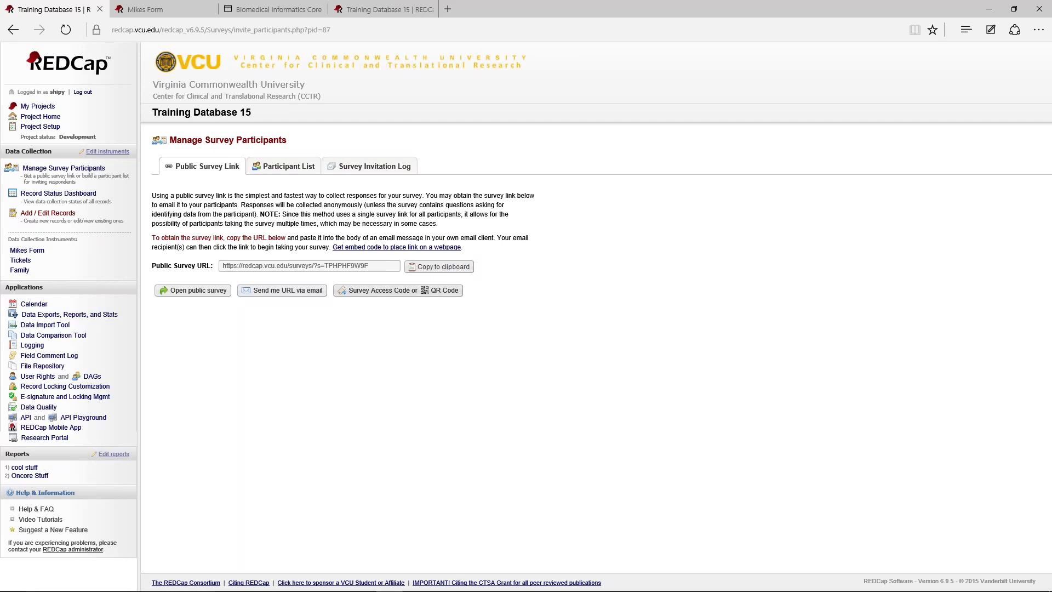
pyautogui.click(398, 290)
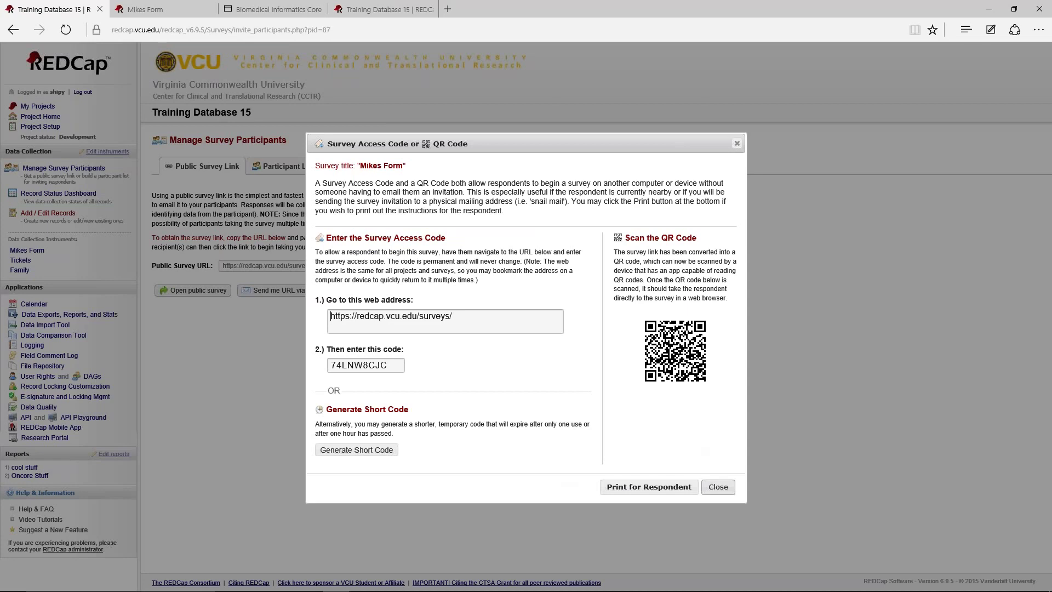
pyautogui.click(717, 487)
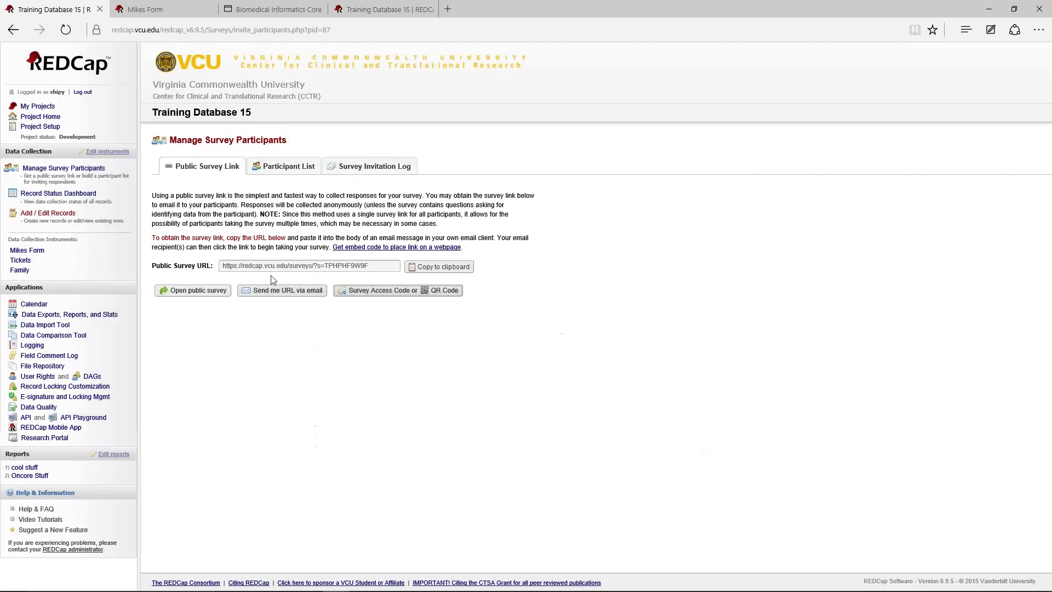
# Check the Mikes Form participant list, and move the Tickets instrument back above Mikes Form in the Online Designer
pyautogui.click(286, 170)
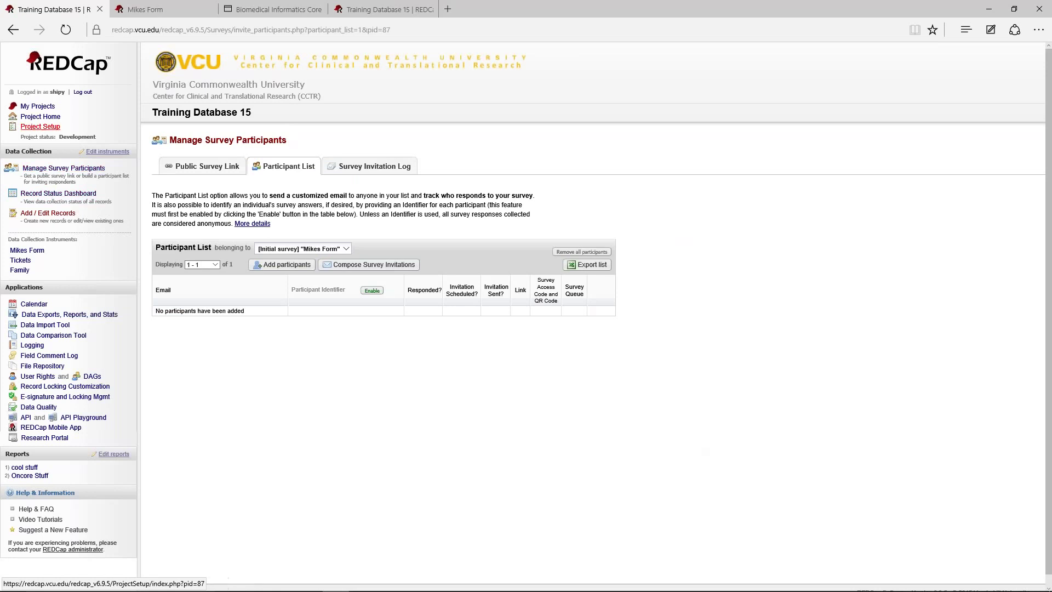
pyautogui.click(40, 126)
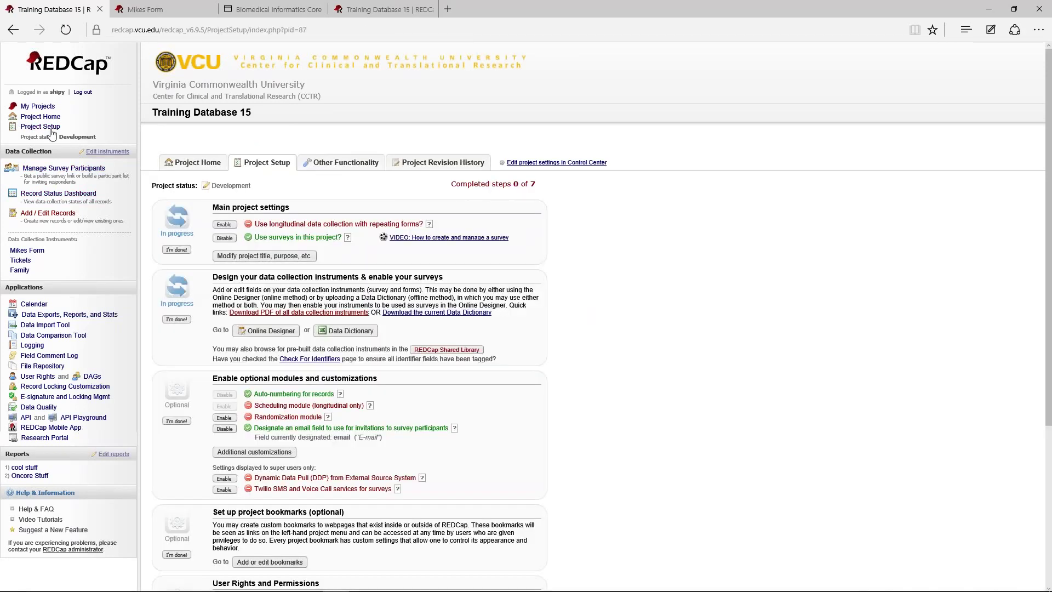
pyautogui.click(266, 331)
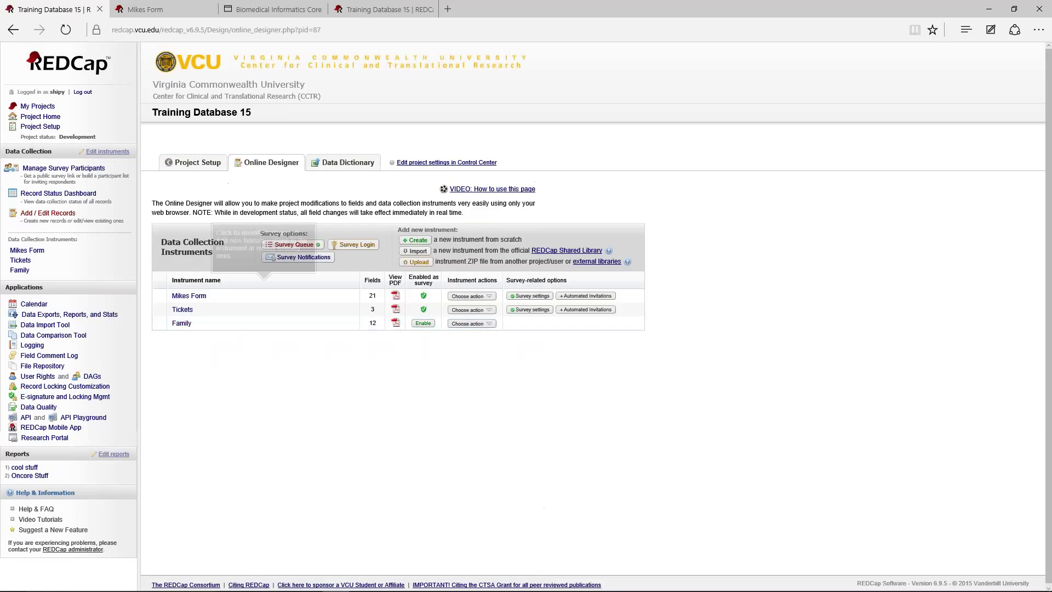
pyautogui.moveTo(158, 311); pyautogui.dragTo(159, 295)
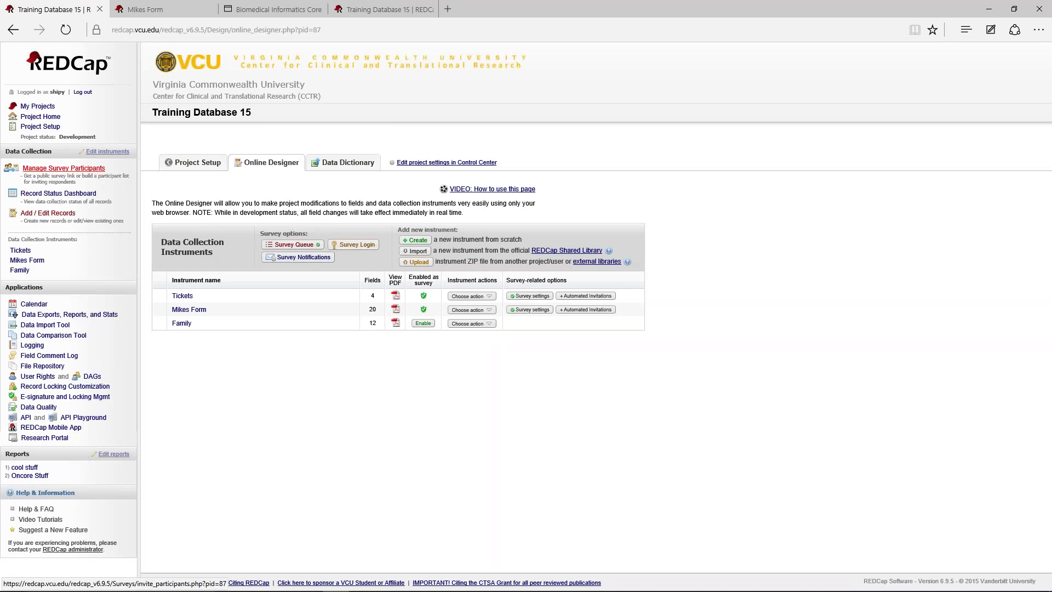
# Open the participant list of the Tickets initial survey
pyautogui.click(85, 168)
pyautogui.click(289, 167)
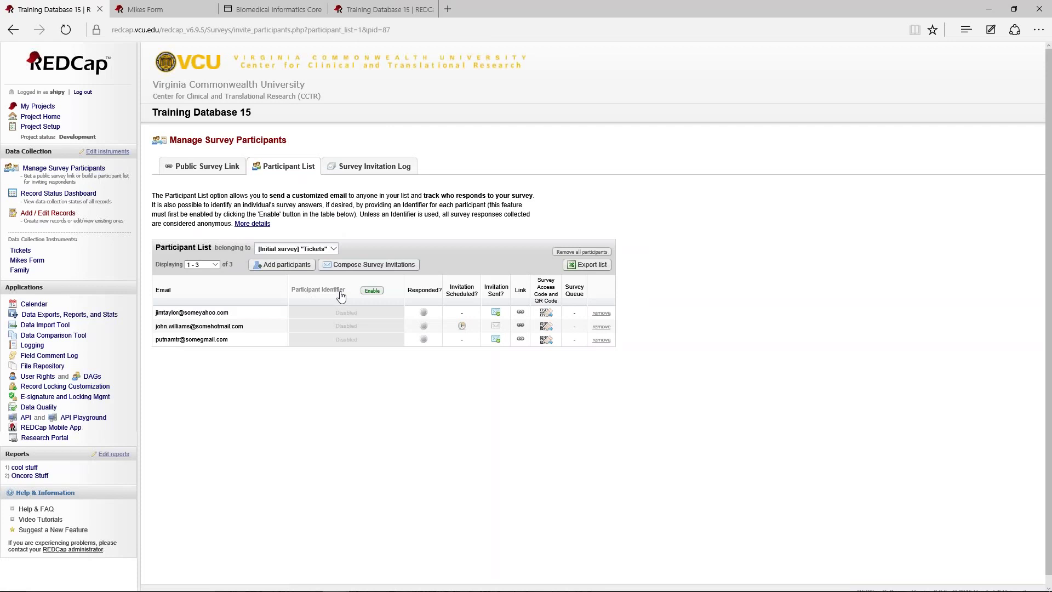
# Enable participant identifiers for the Tickets survey and open the first participant's identifier for editing
pyautogui.click(371, 290)
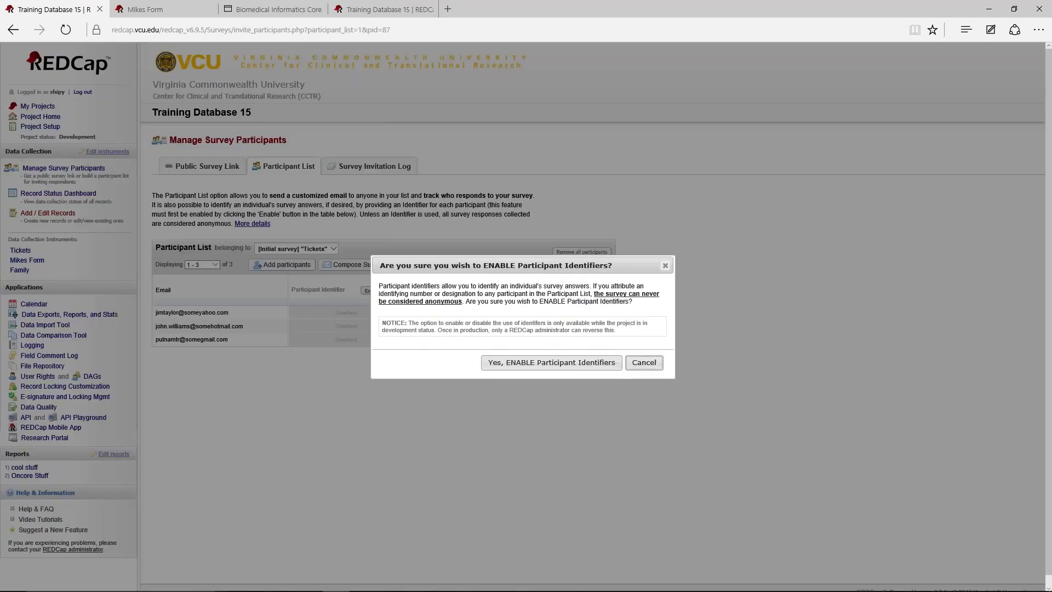
pyautogui.click(493, 364)
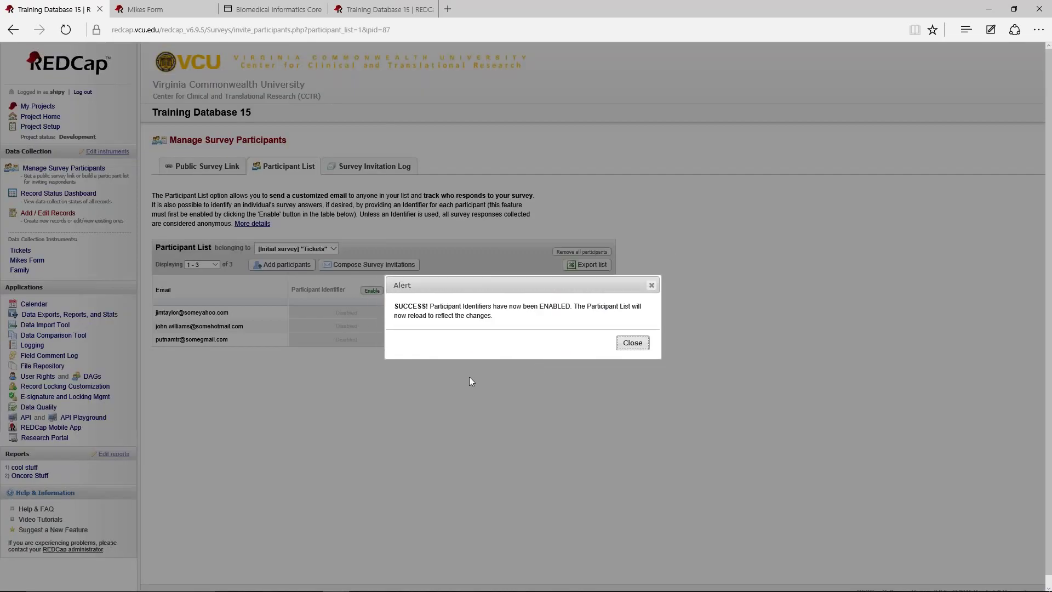
pyautogui.click(634, 345)
pyautogui.click(370, 313)
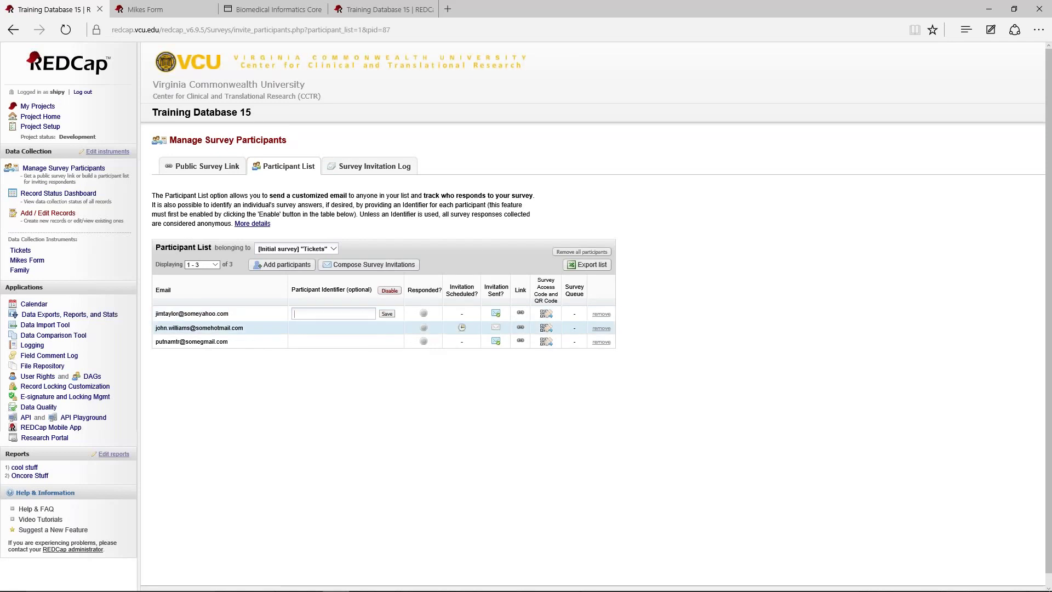
# Disable participant identifiers for the Tickets participant list
pyautogui.click(389, 291)
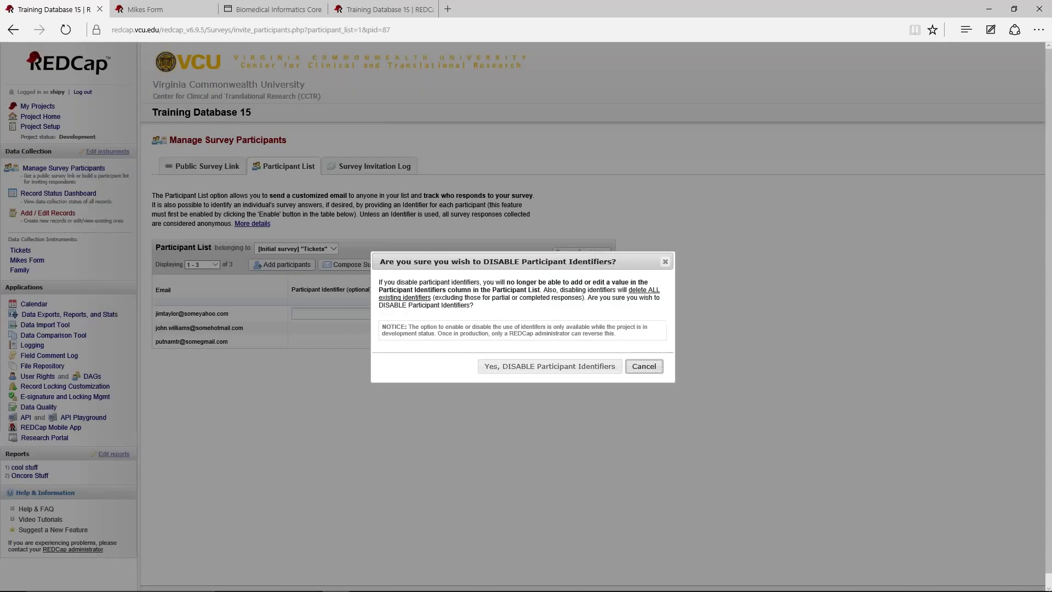
pyautogui.click(515, 367)
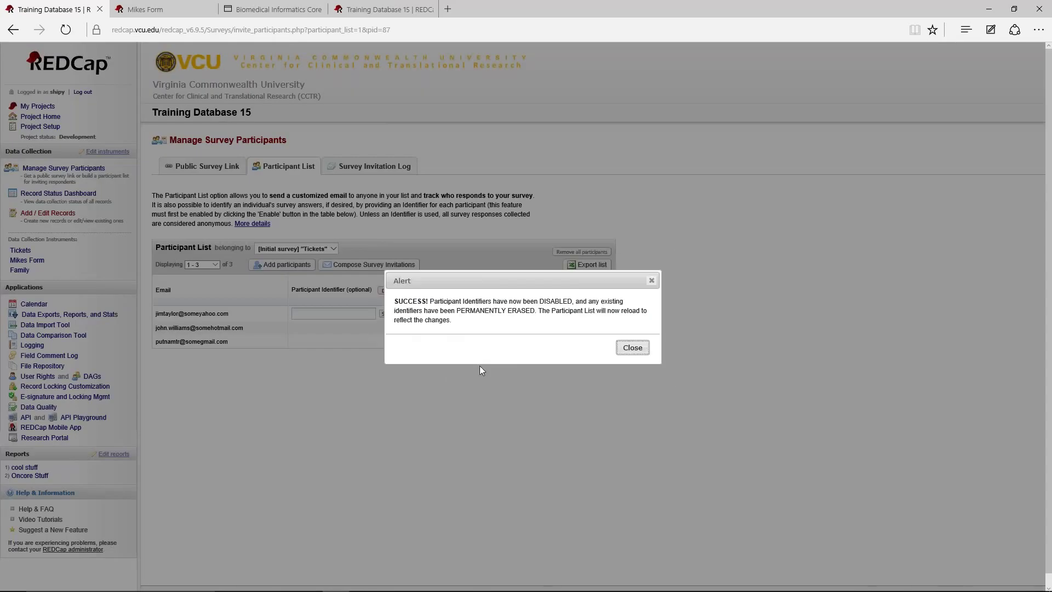
pyautogui.click(631, 349)
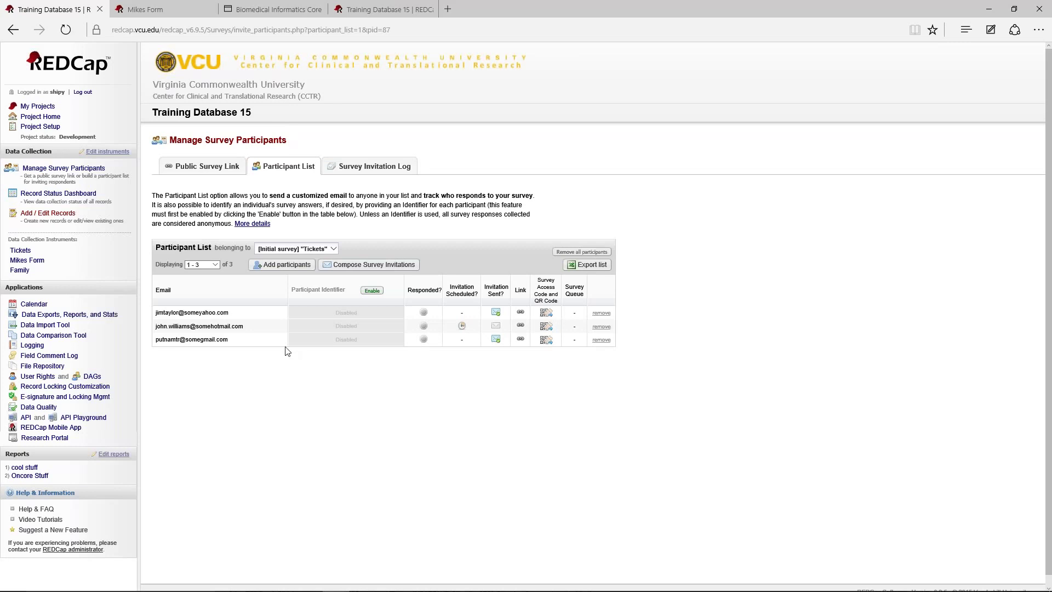
# Add an "s" to the end of the domain name in the first participant's e-mail address and save it
pyautogui.click(279, 314)
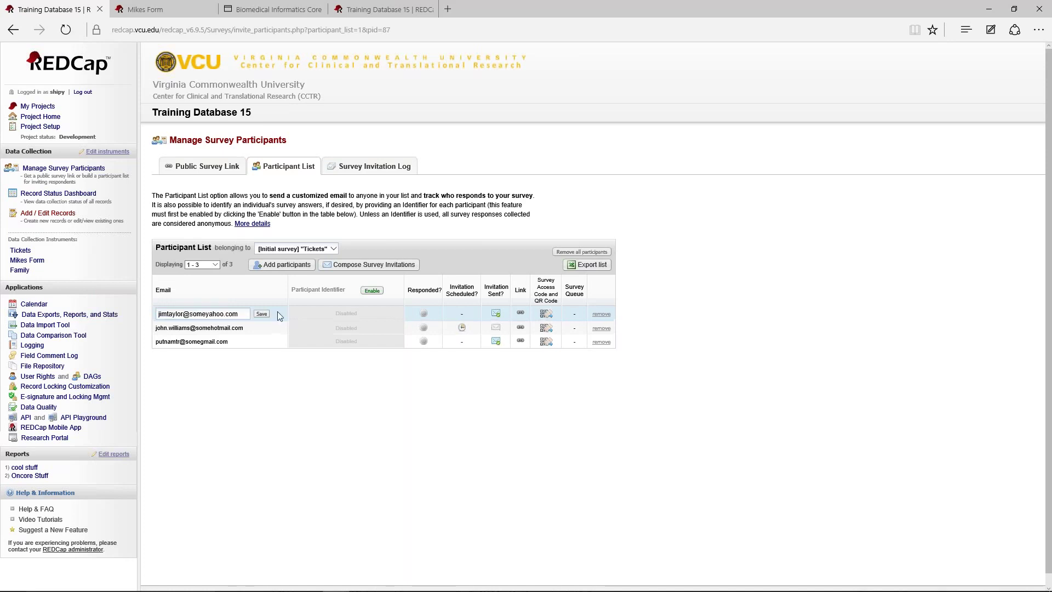
pyautogui.click(222, 314)
pyautogui.write('s')
pyautogui.press('Return')
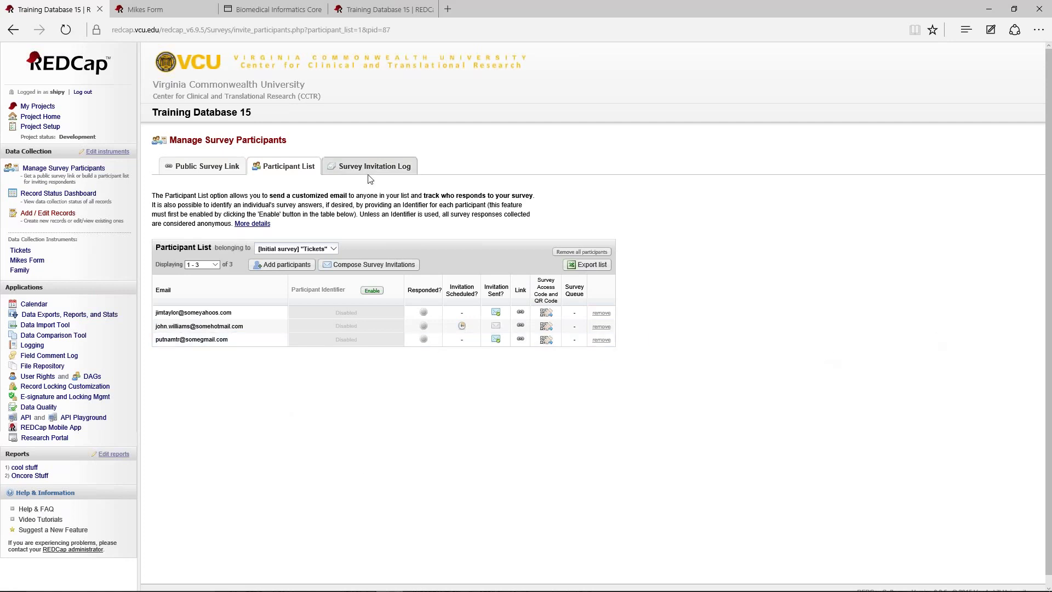
# Check the training topics on the Biomedical Informatics Core page and return to the Tickets participant list
pyautogui.click(154, 9)
pyautogui.click(238, 10)
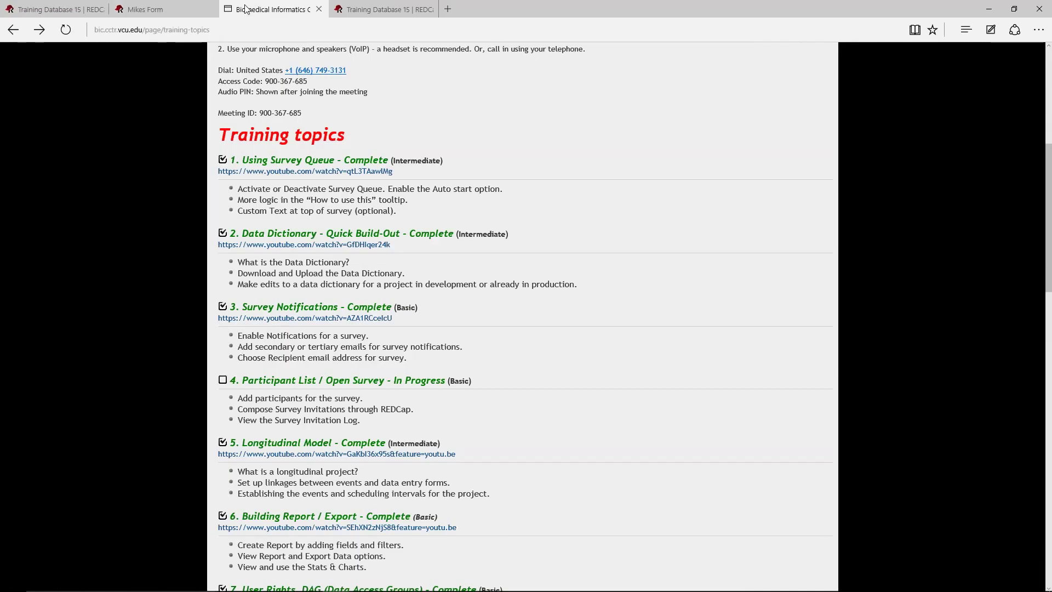
pyautogui.click(64, 8)
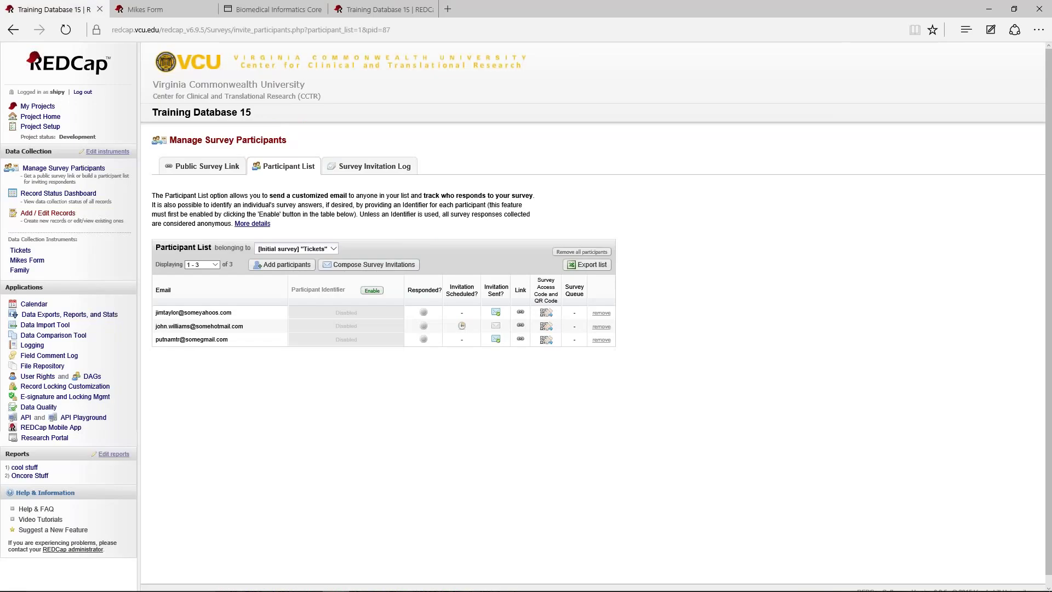
# Start composing a survey invitation for the Tickets participants and choose to send it at a specified time
pyautogui.click(340, 266)
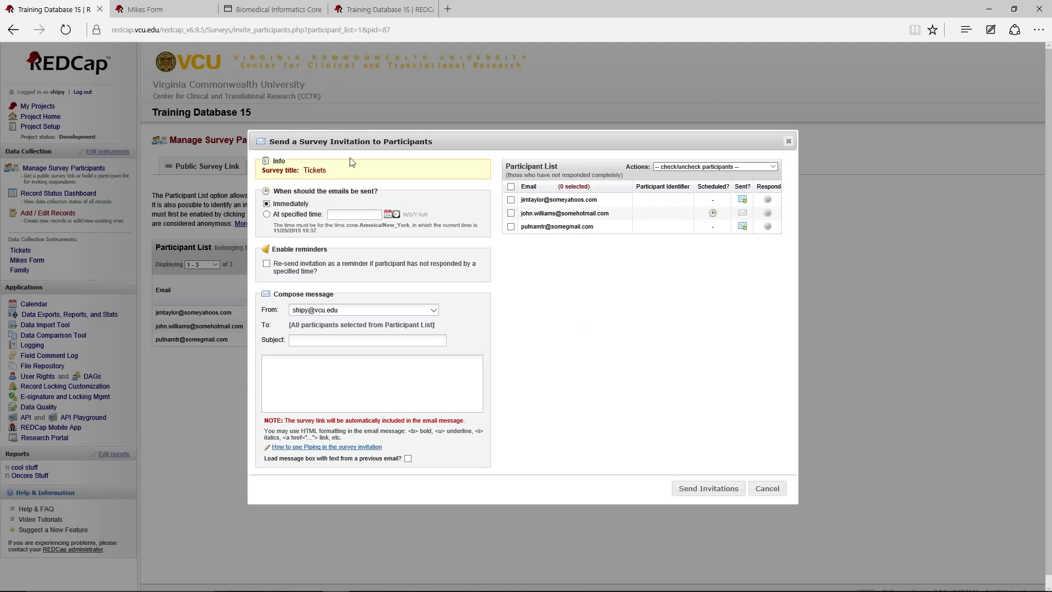
pyautogui.click(267, 215)
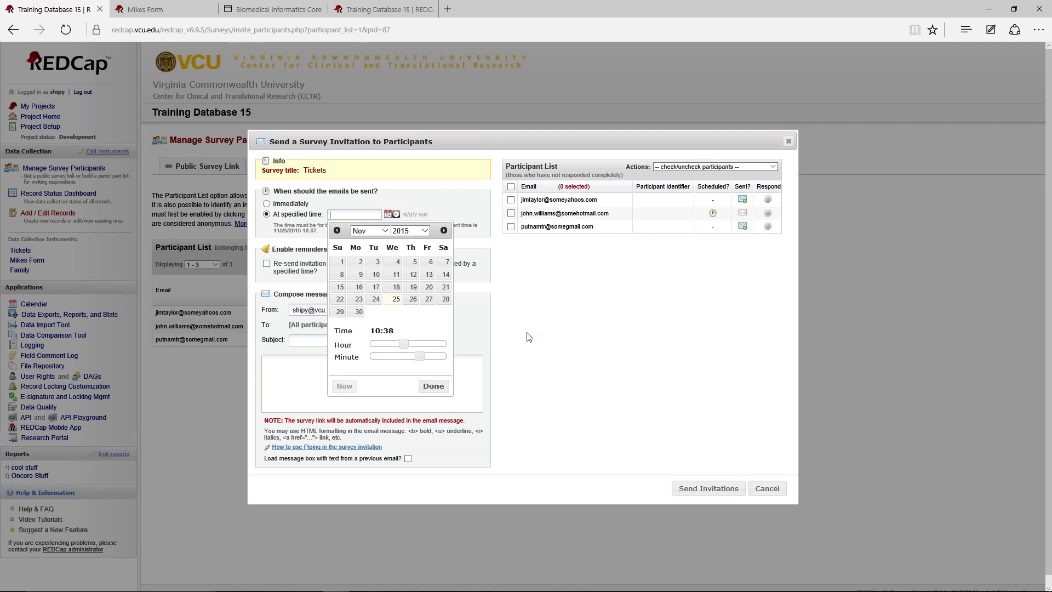
pyautogui.click(434, 385)
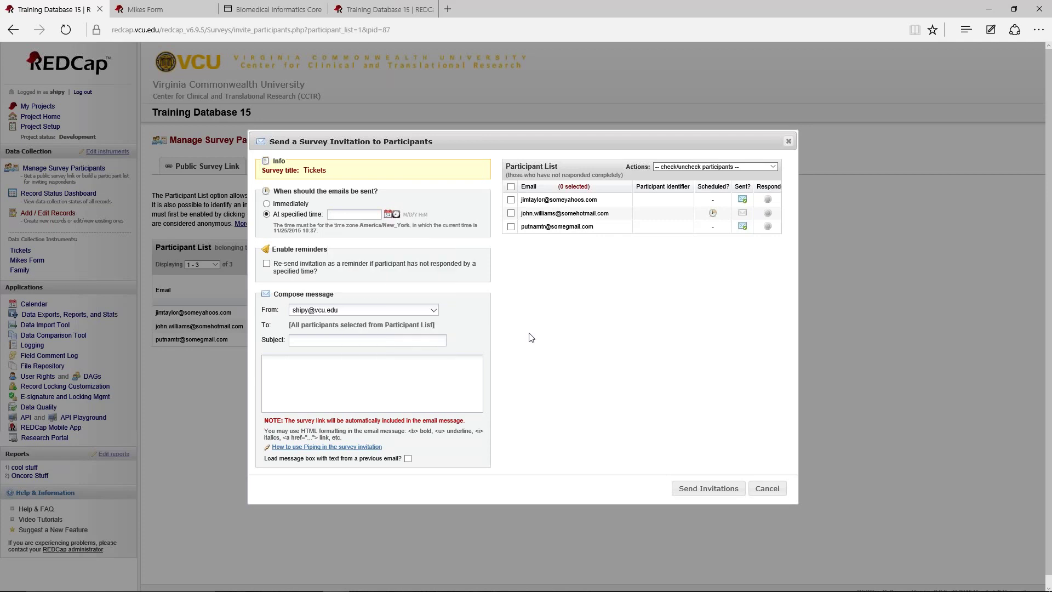
# Try enabling invitation reminders with a recurrence of up to 5 times, and cancel the survey invitation
pyautogui.click(266, 265)
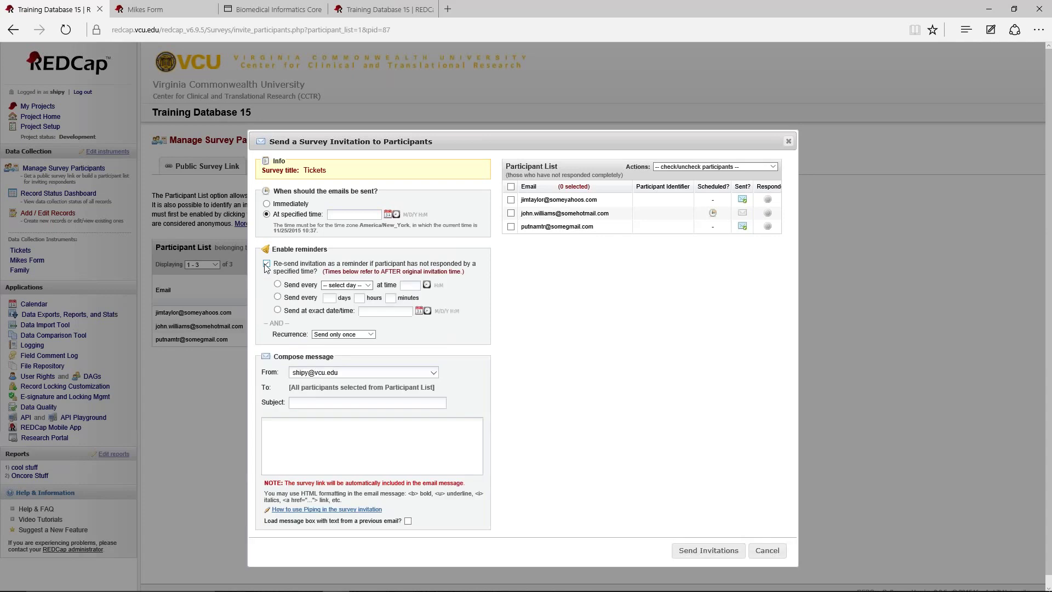
pyautogui.click(336, 334)
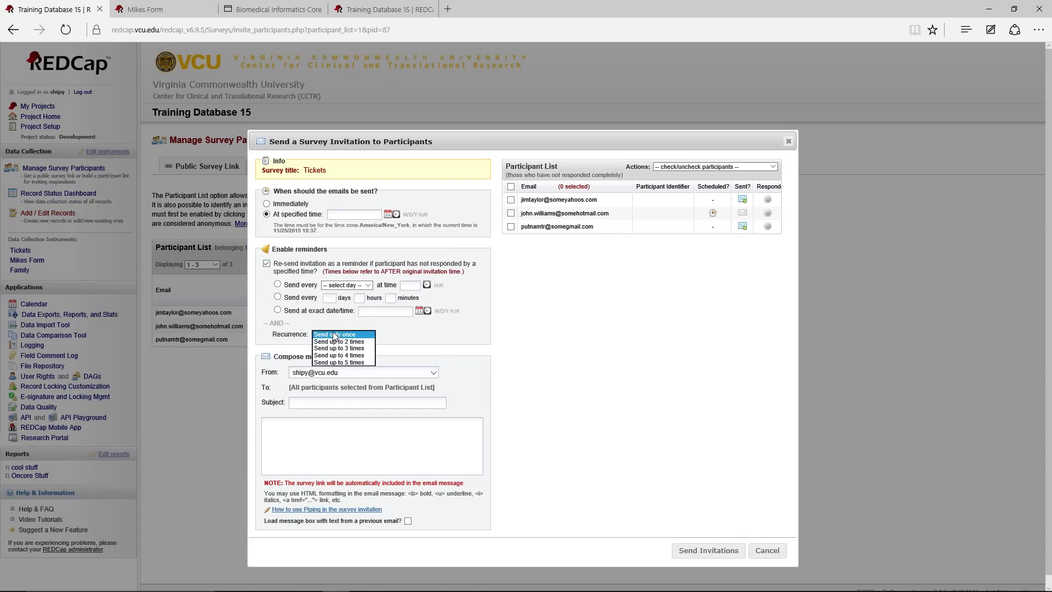
pyautogui.click(346, 363)
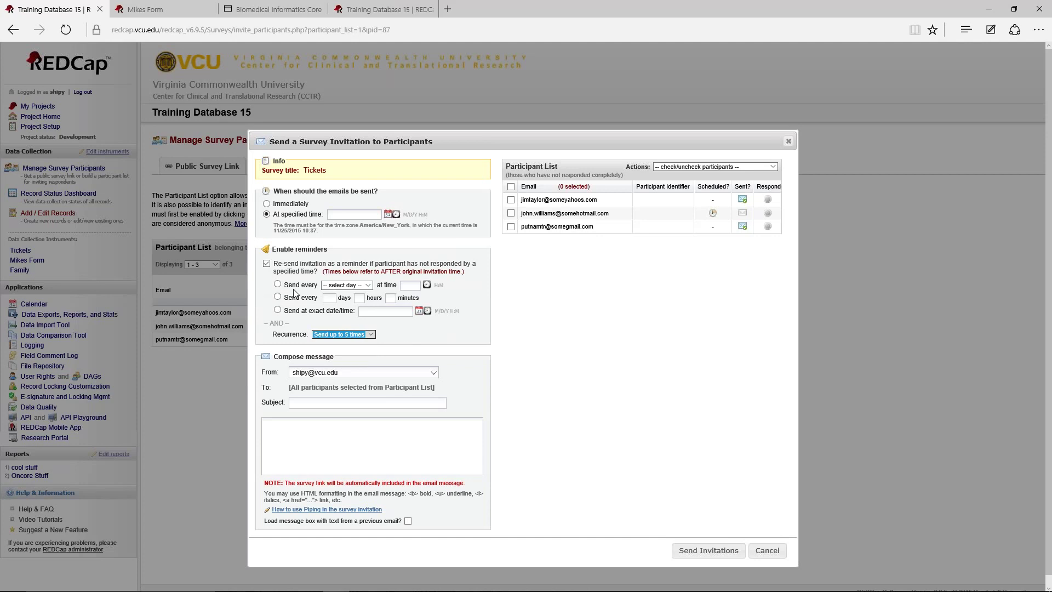
pyautogui.click(347, 285)
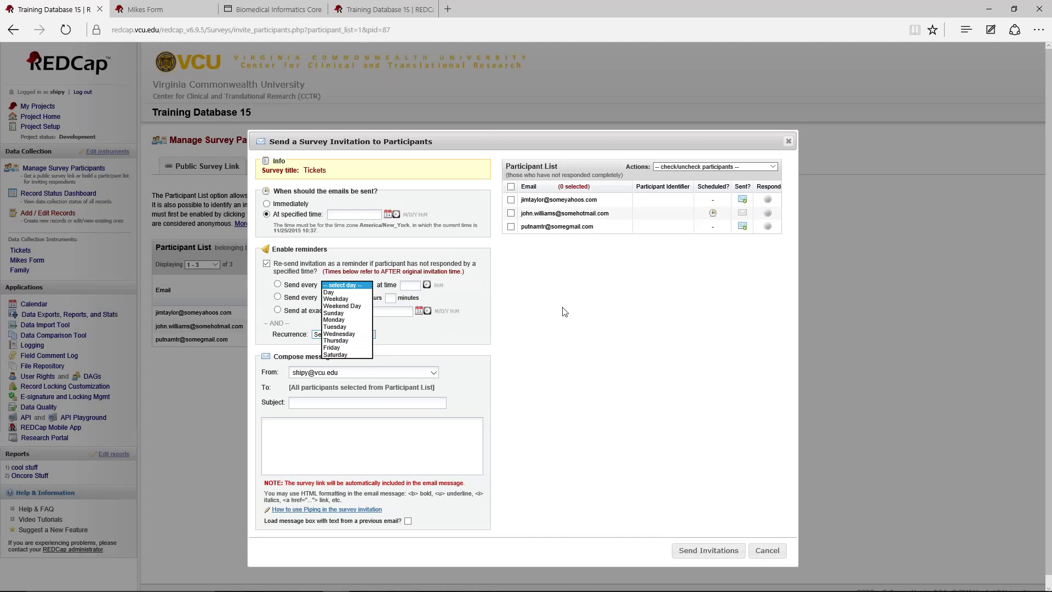
pyautogui.click(547, 317)
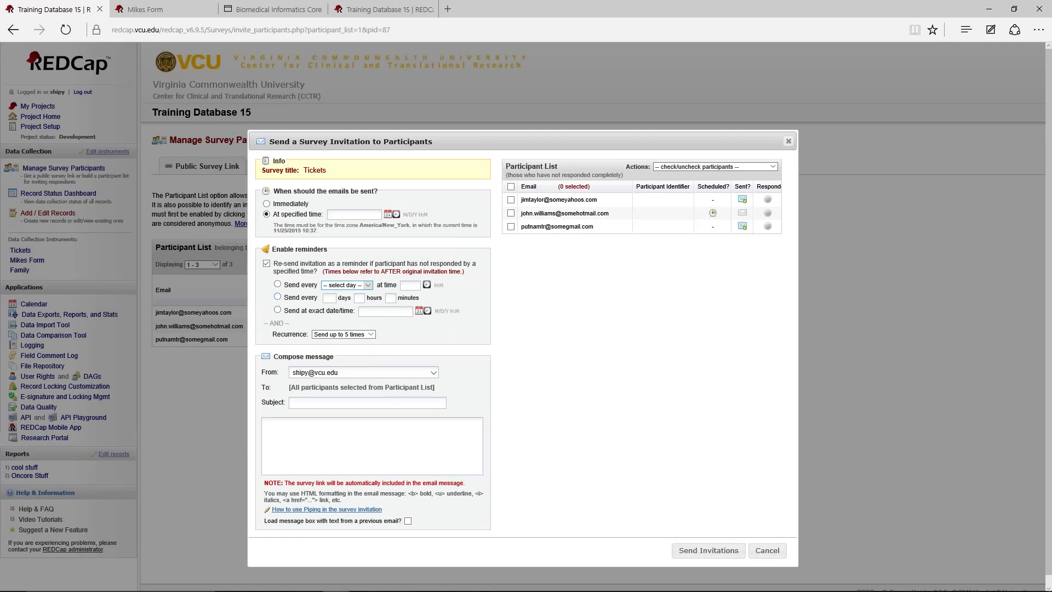
pyautogui.click(267, 264)
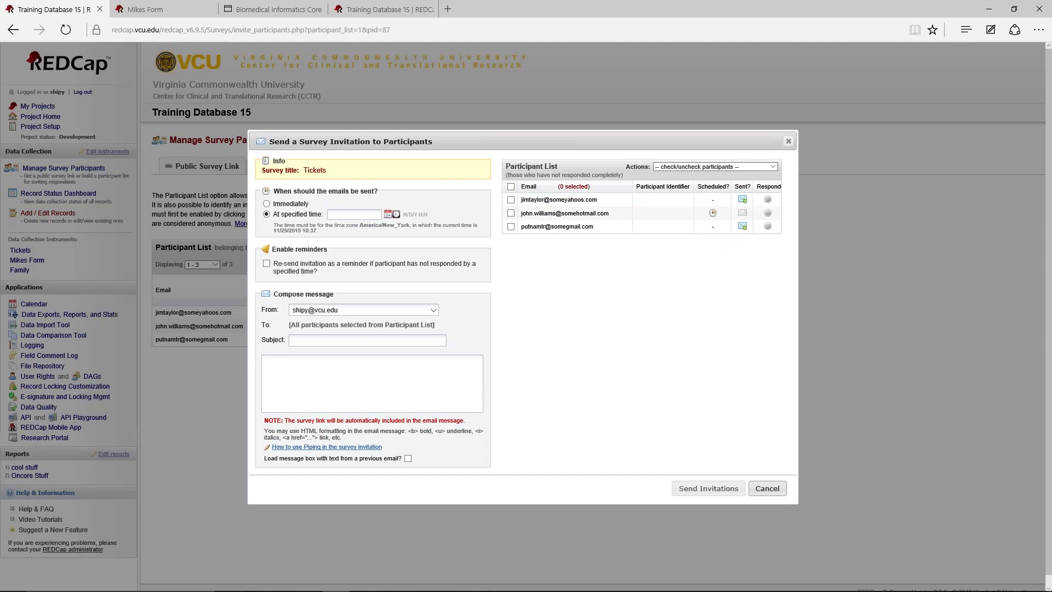
pyautogui.click(767, 489)
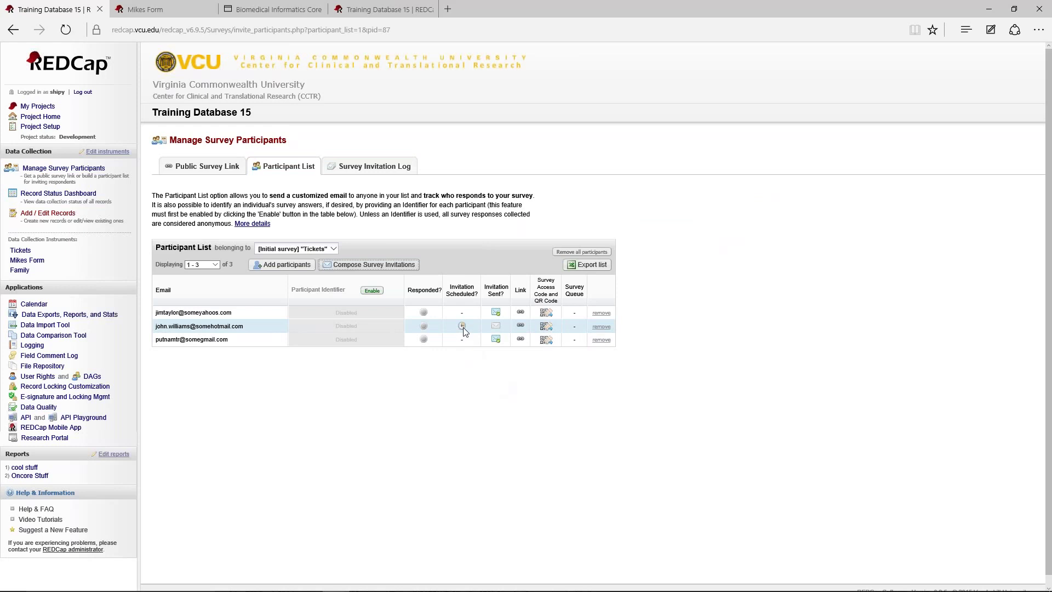
# Check the second participant's scheduled invitation and view the past invitations in the survey invitation log
pyautogui.moveTo(463, 332)
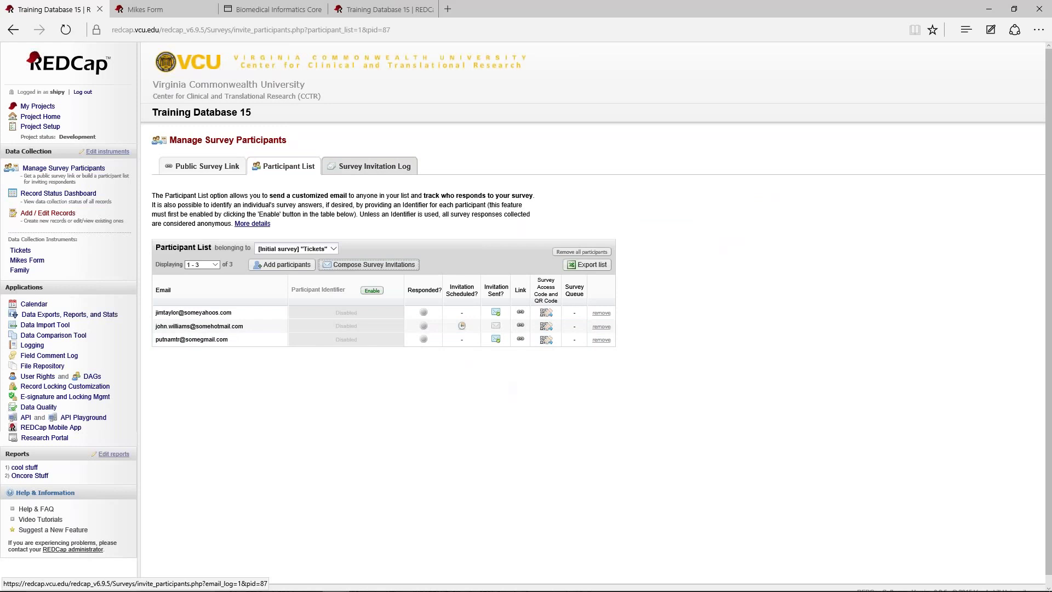
pyautogui.click(374, 166)
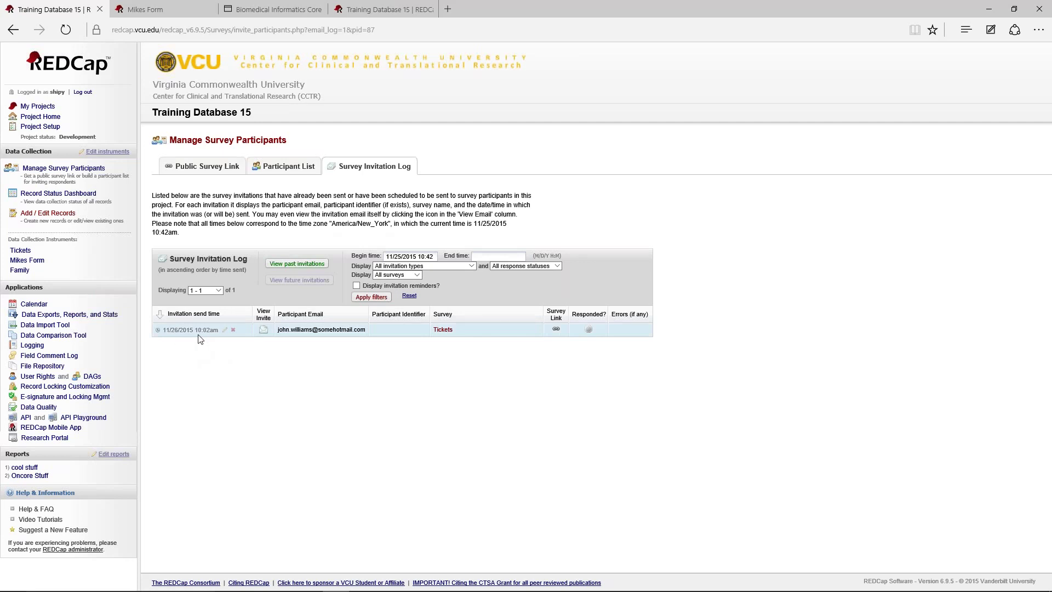
pyautogui.click(218, 293)
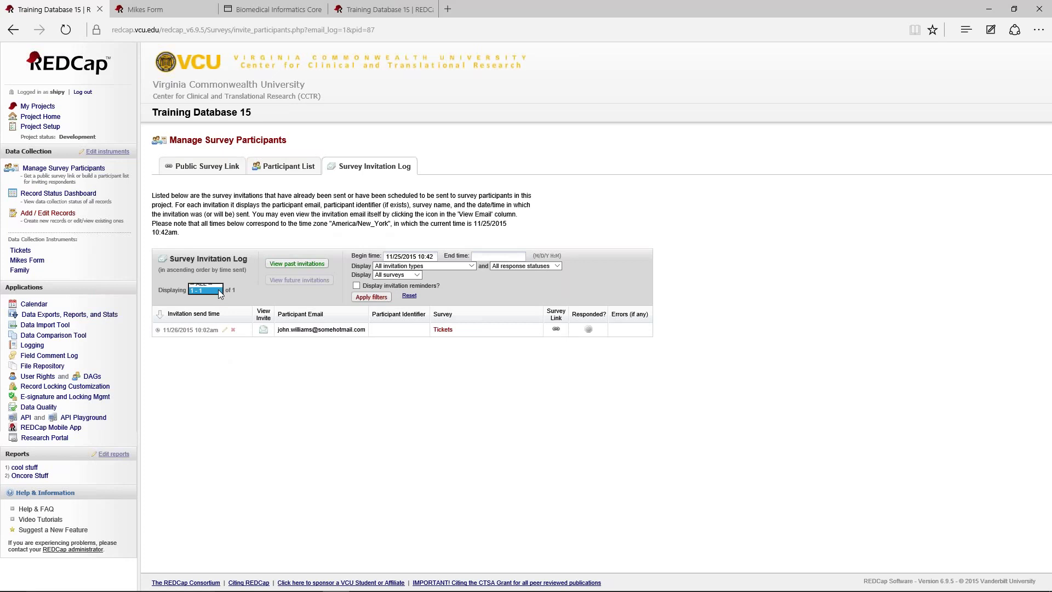
pyautogui.click(218, 292)
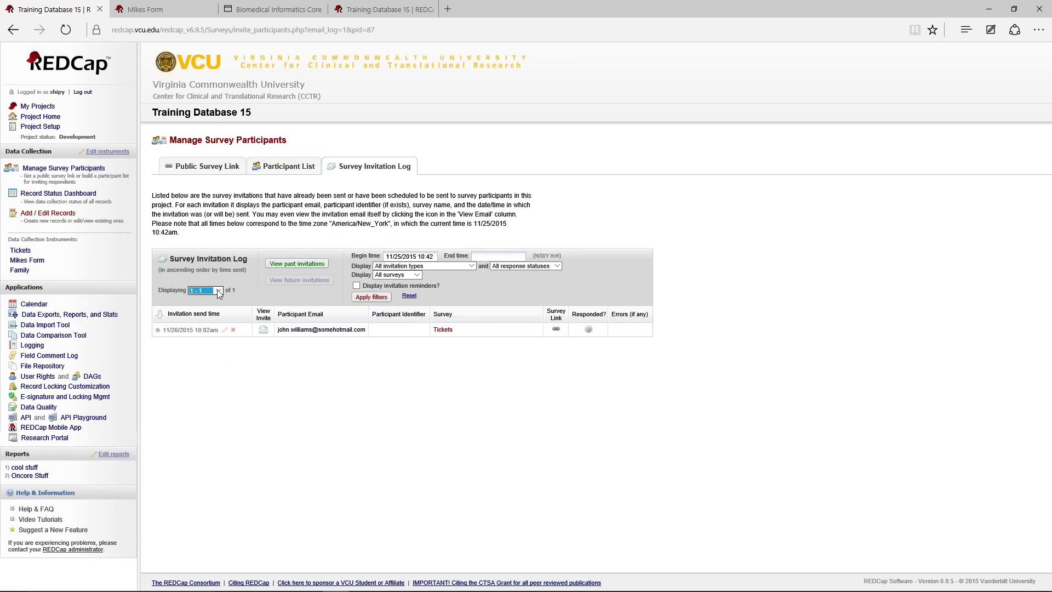
pyautogui.click(308, 265)
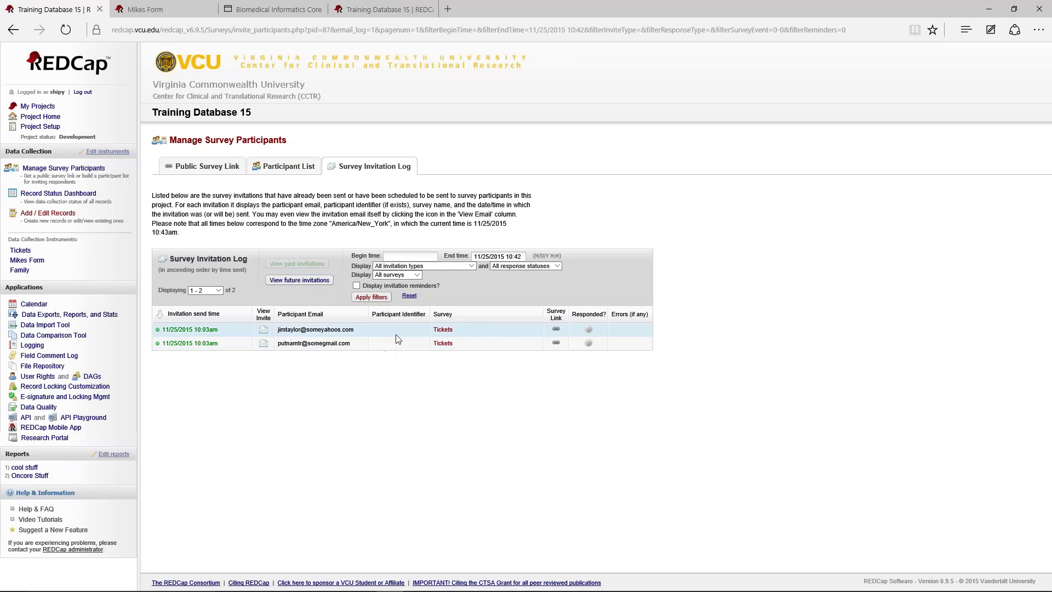
# Examine the invitation type and survey filter options of the survey invitation log
pyautogui.click(408, 268)
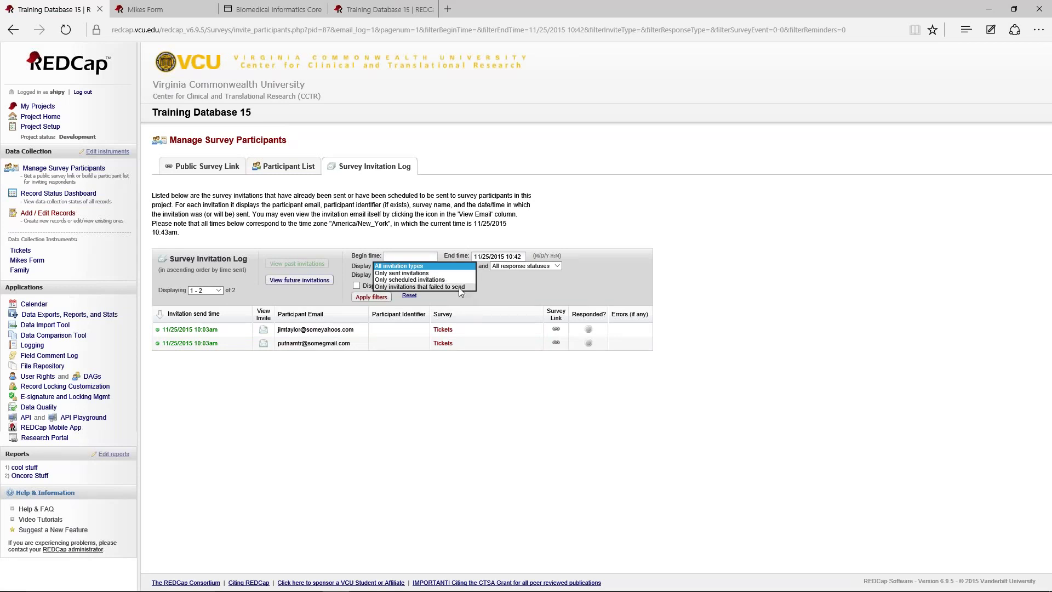
pyautogui.click(511, 290)
pyautogui.click(414, 276)
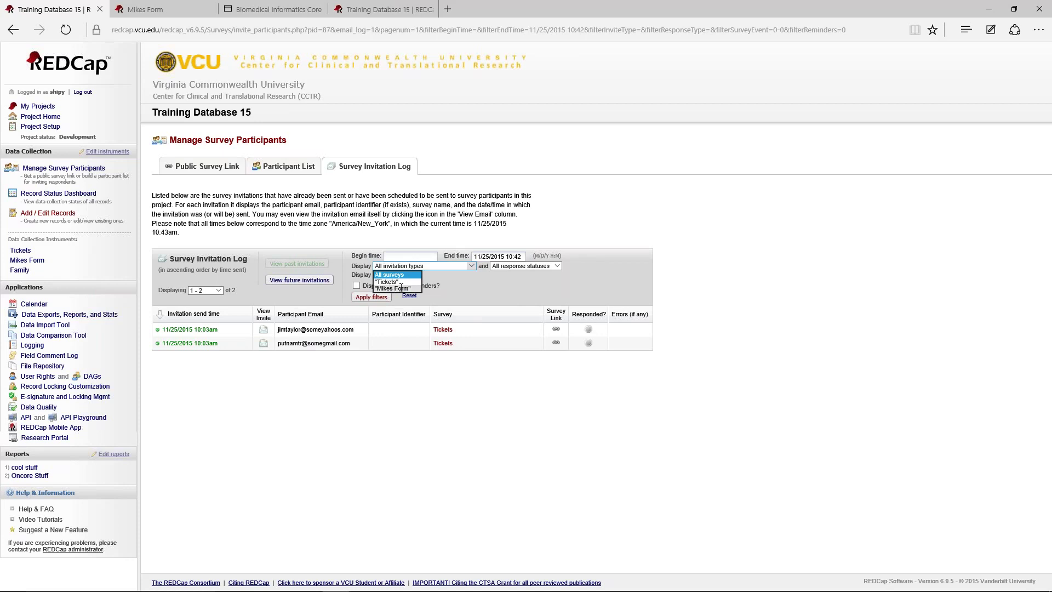
pyautogui.click(508, 281)
# Filter the past invitations in the log to show only partial responses
pyautogui.click(536, 267)
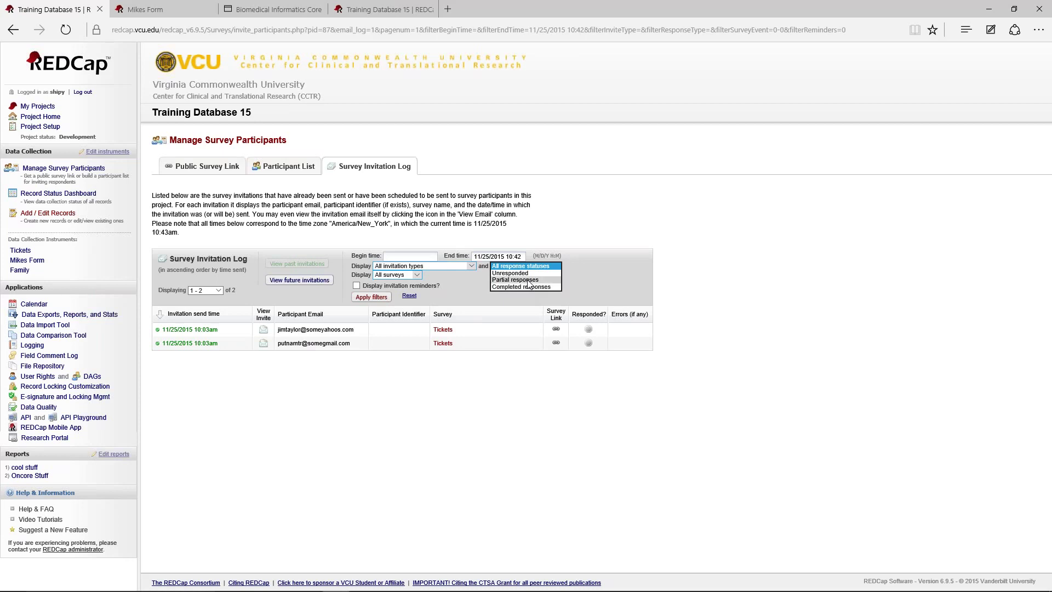
pyautogui.click(528, 280)
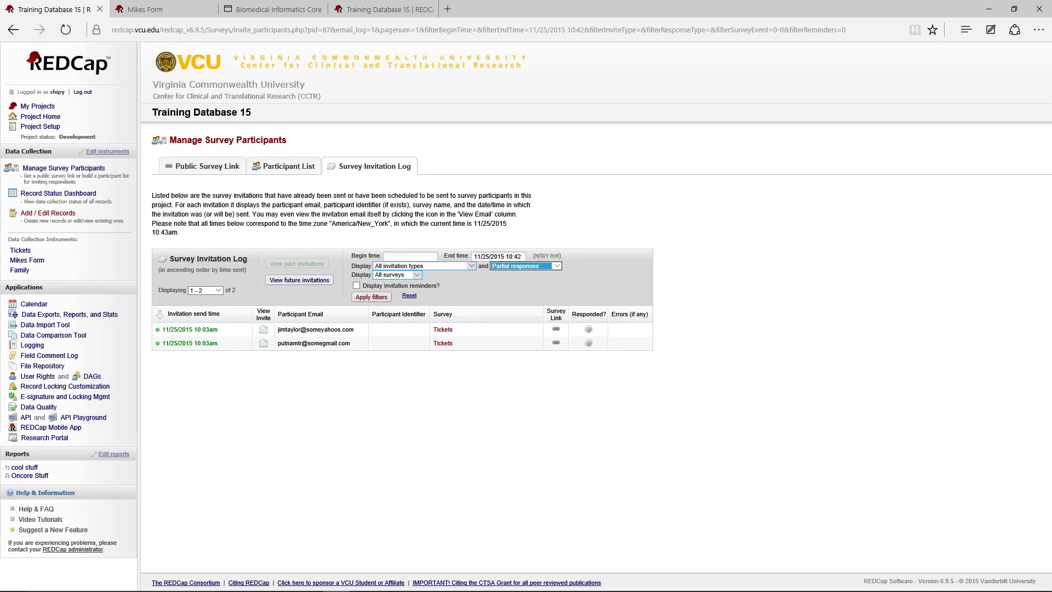
pyautogui.click(371, 296)
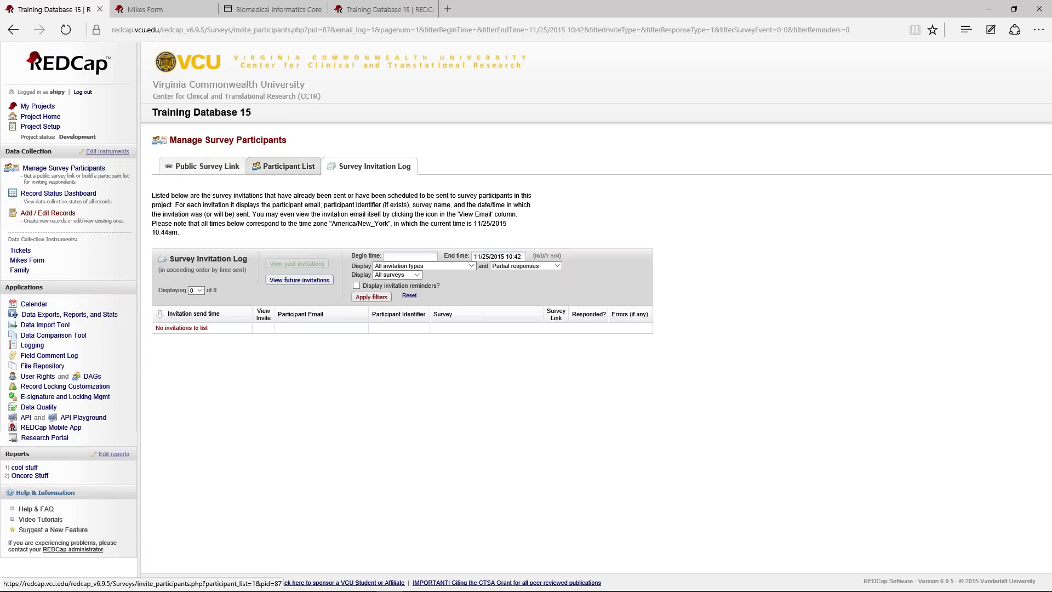
# Check the invitation sent status in the Tickets participant list and return to the public survey link page
pyautogui.click(301, 177)
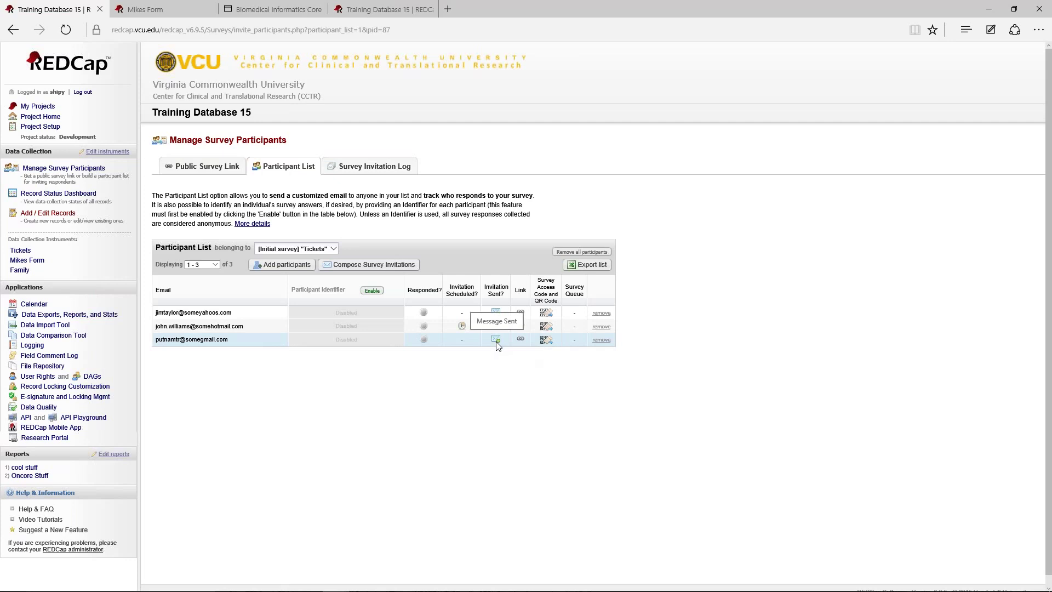
pyautogui.click(208, 172)
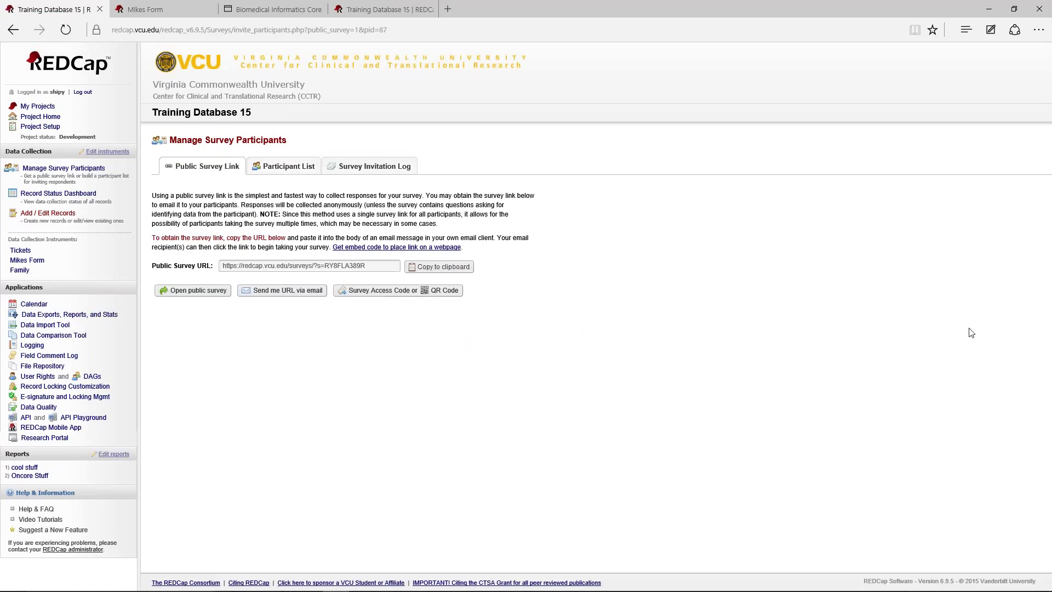